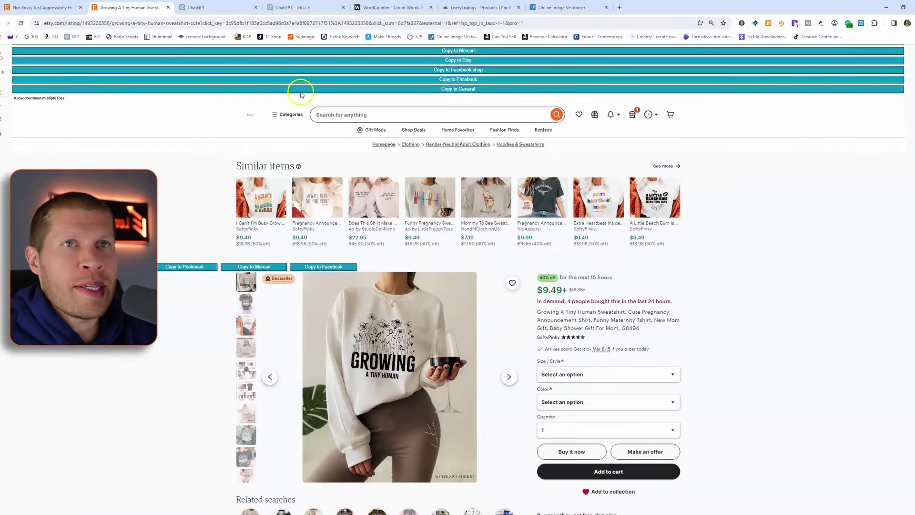
Save the main photo of the "Not Bossy Just Aggressively Helpful" shirt listing to the Downloads folder.
click(40, 7)
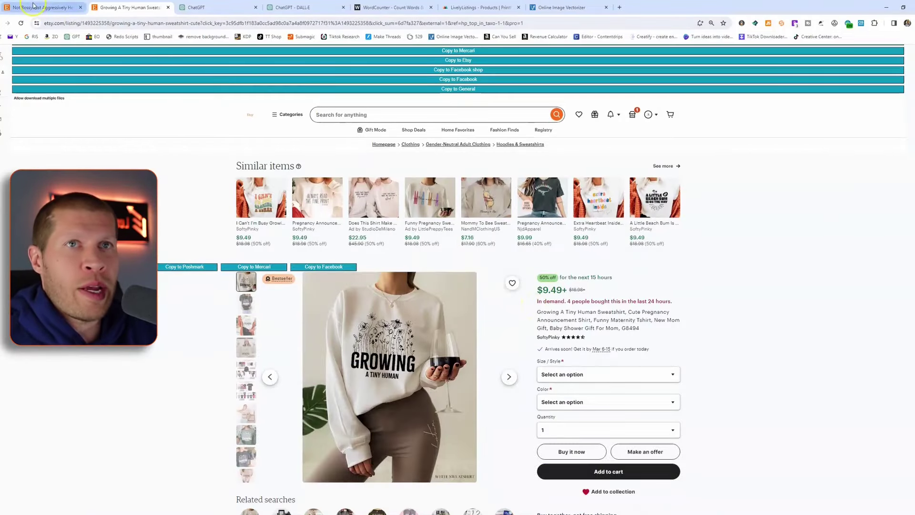
scroll(185, 123, down, 2)
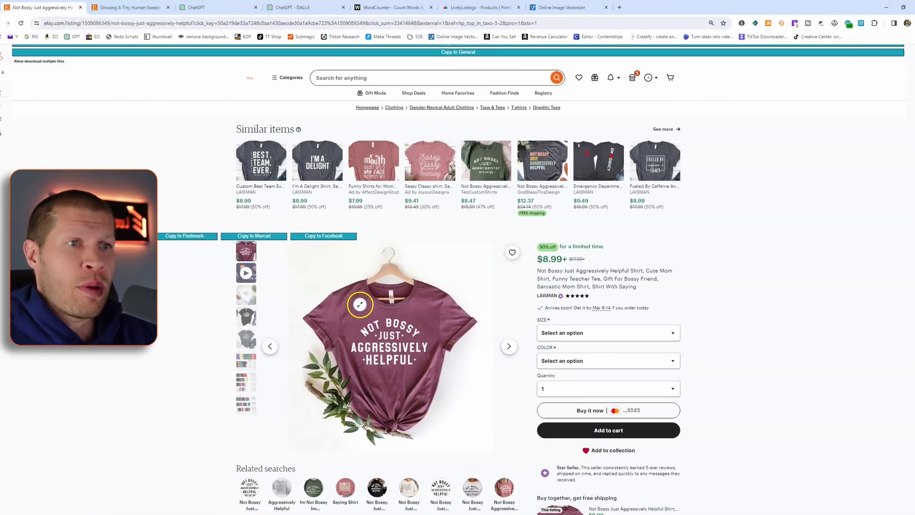
right_click(361, 305)
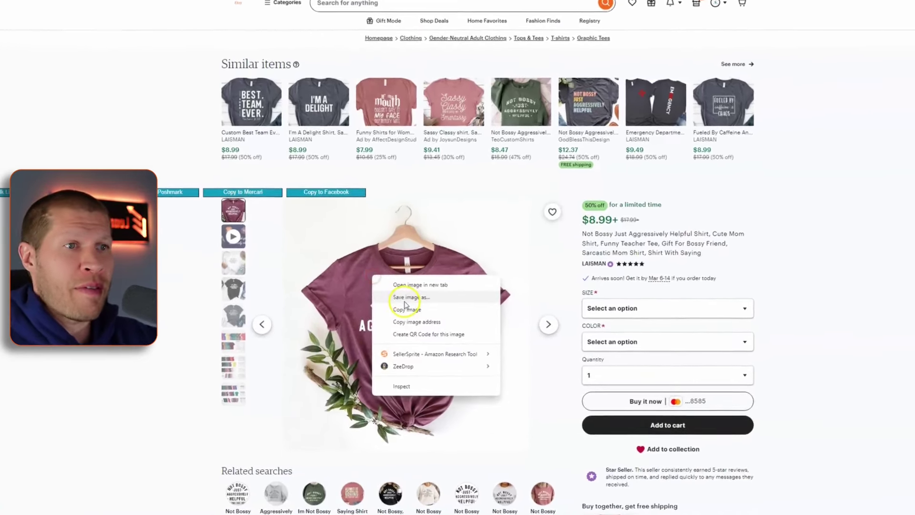
click(405, 299)
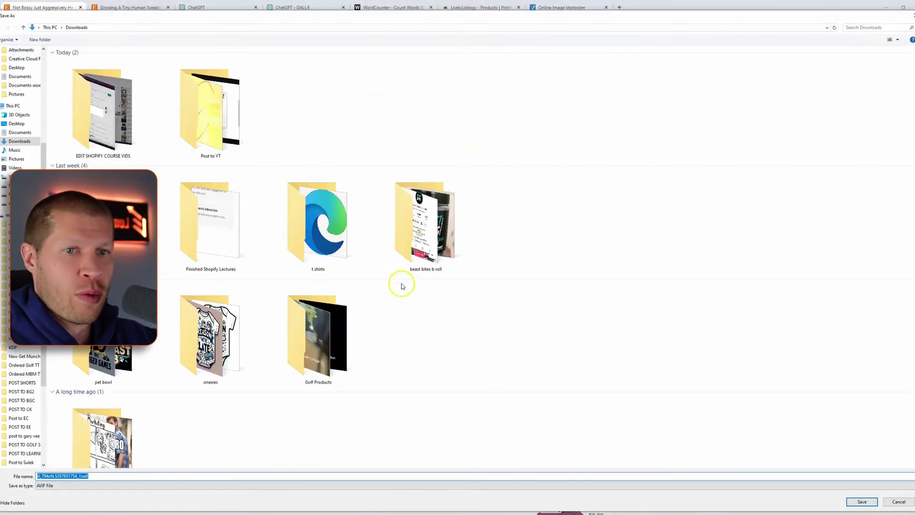
key(Return)
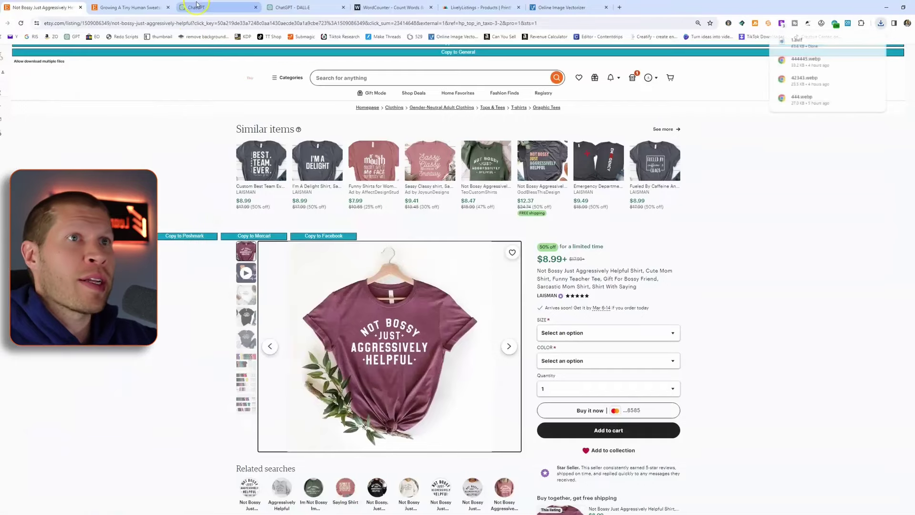
Review the generated t-shirt designs in the DALL·E chat and the original "Growing A Tiny Human" sweatshirt listing.
click(195, 8)
click(275, 5)
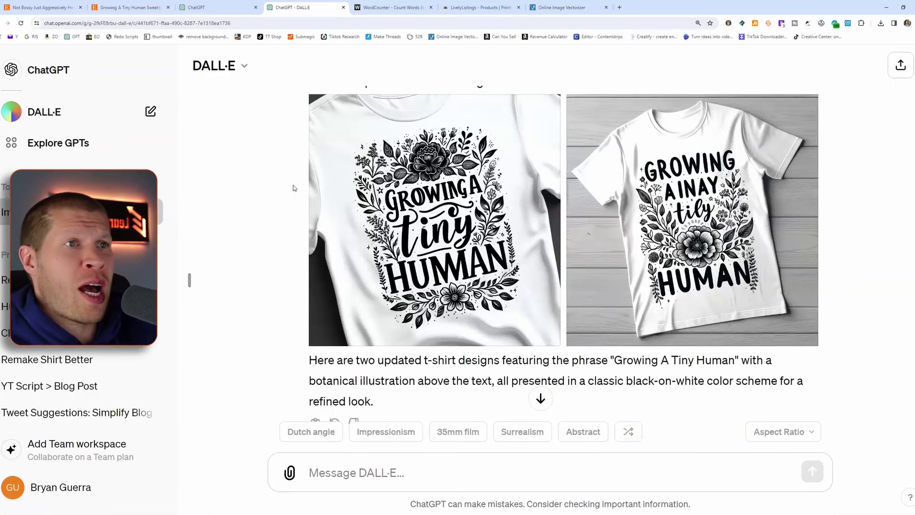
key(ctrl+shift+Tab)
key(ctrl+shift+Tab)
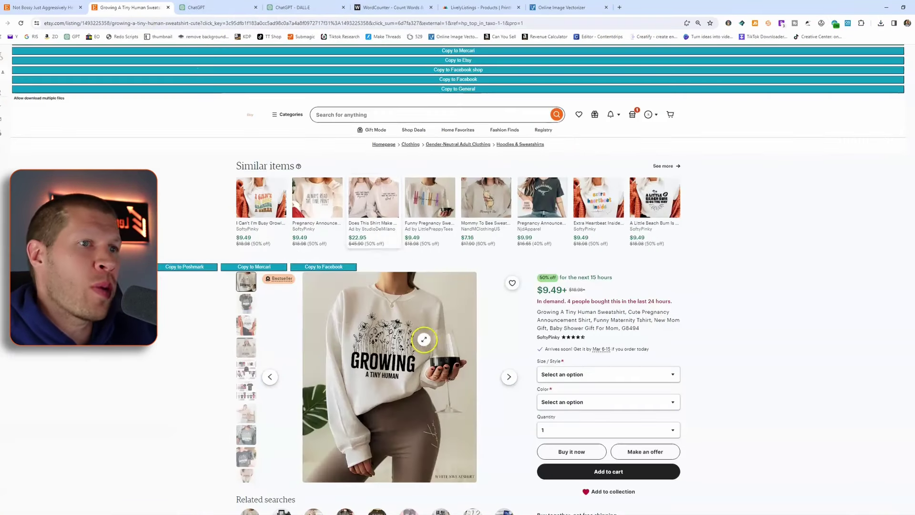
scroll(435, 337, down, 2)
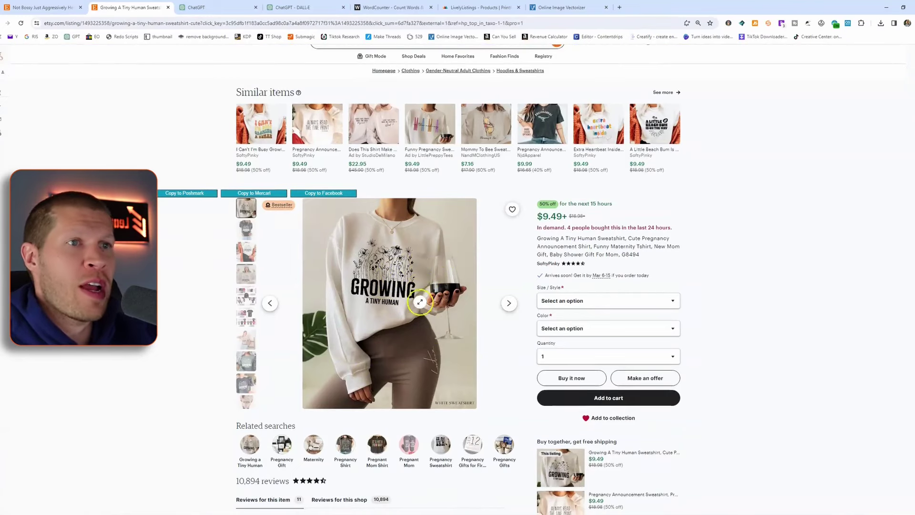
Download the first generated "Growing A Tiny Human" t-shirt image from the DALL·E chat.
click(217, 8)
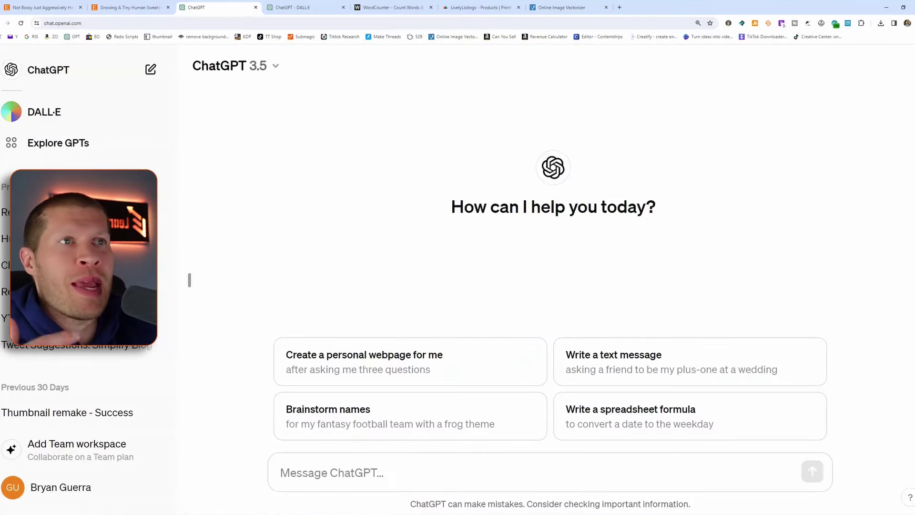
click(292, 7)
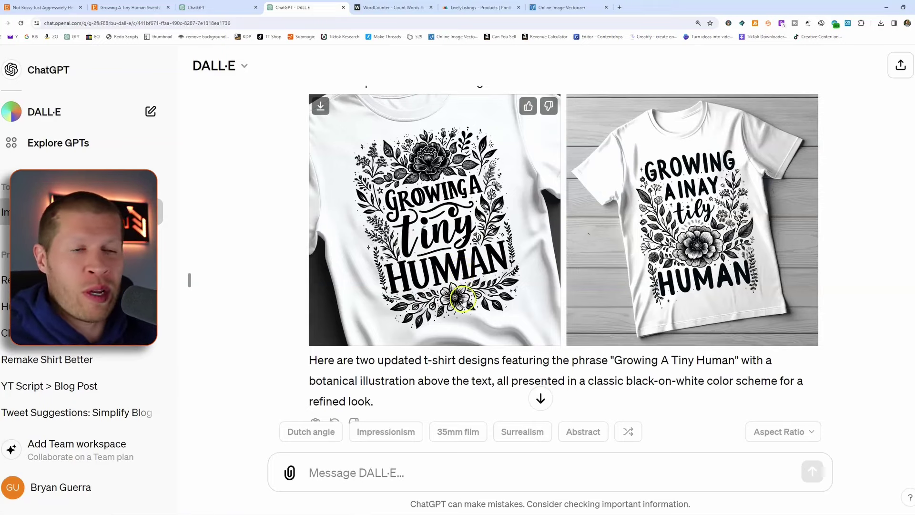
click(475, 480)
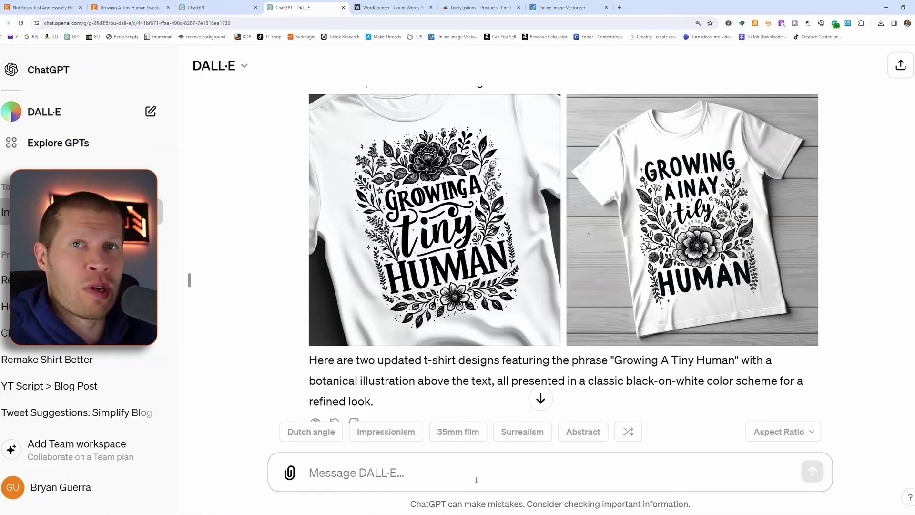
mouse_move(465, 340)
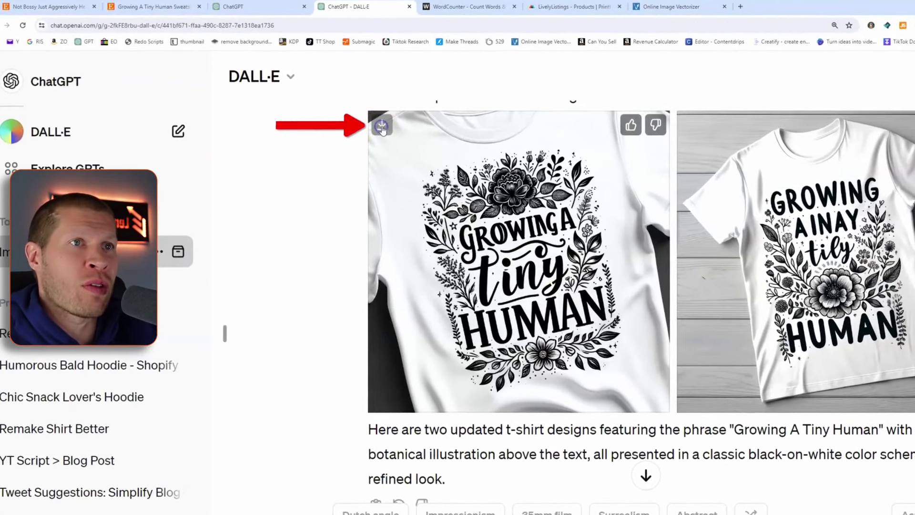
click(381, 127)
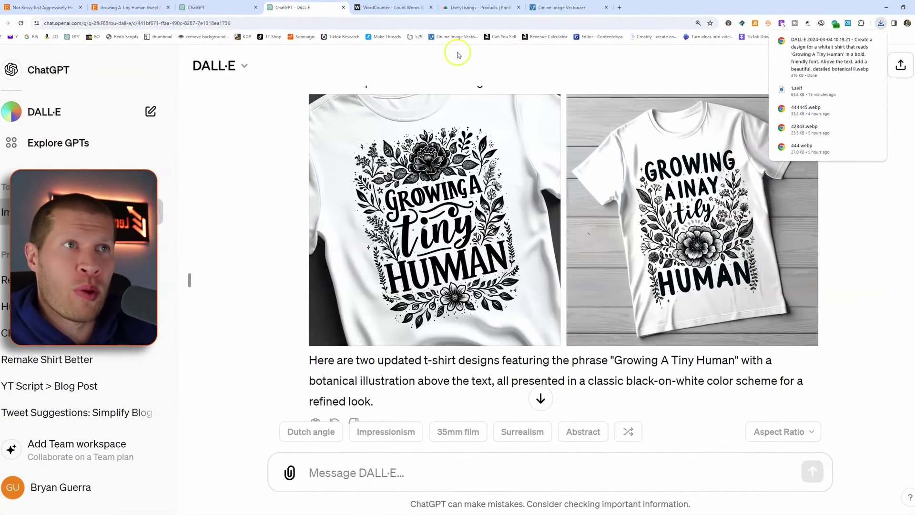
Open the downloaded DALL·E t-shirt image from the Downloads folder in the browser.
mouse_move(457, 7)
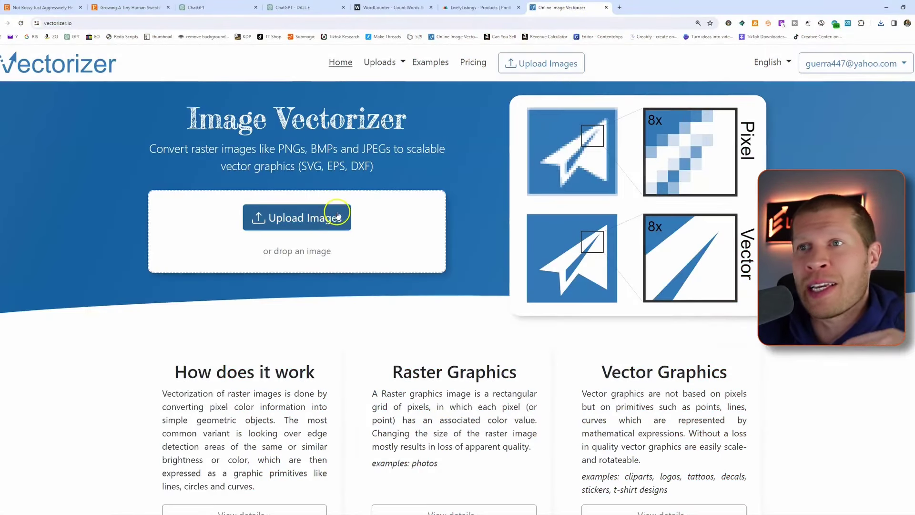
click(338, 216)
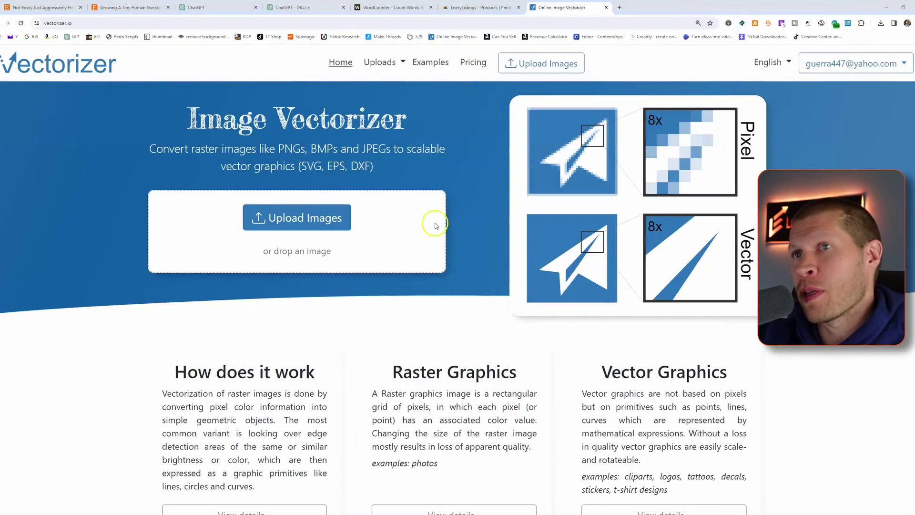
key(super+e)
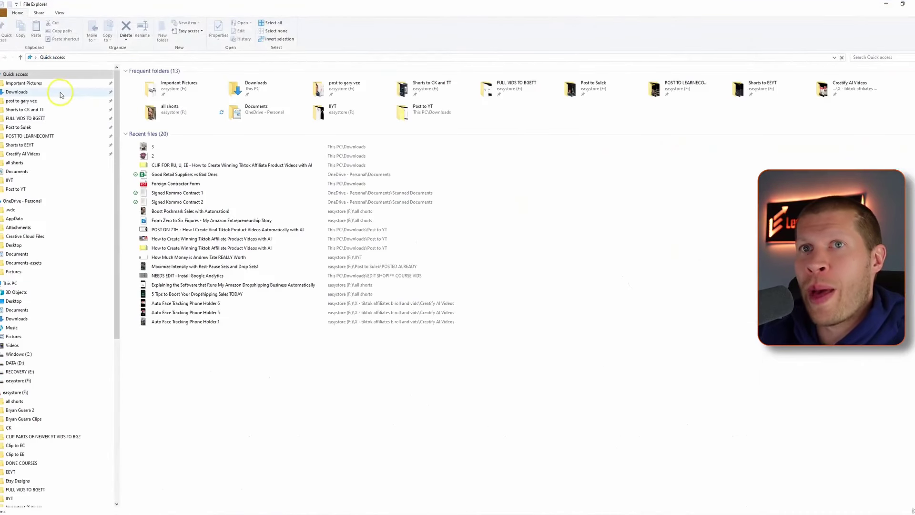
click(60, 94)
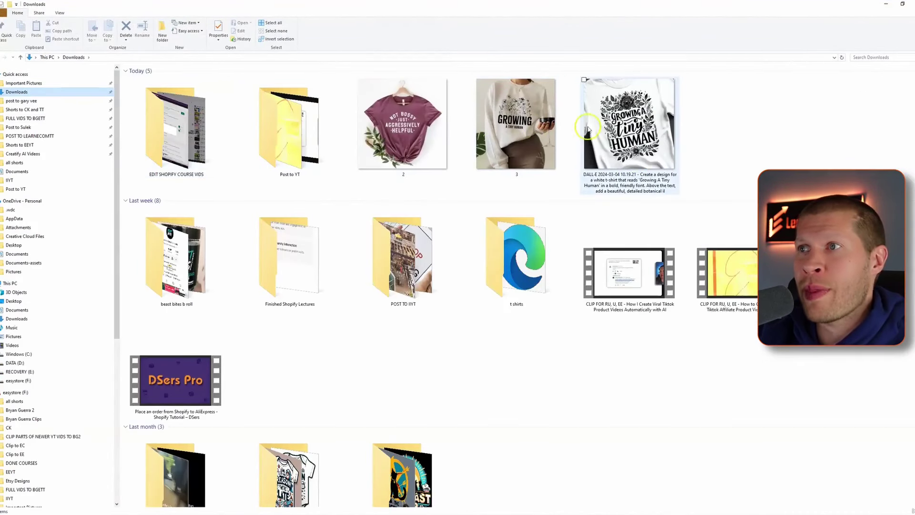
click(607, 123)
double_click(607, 124)
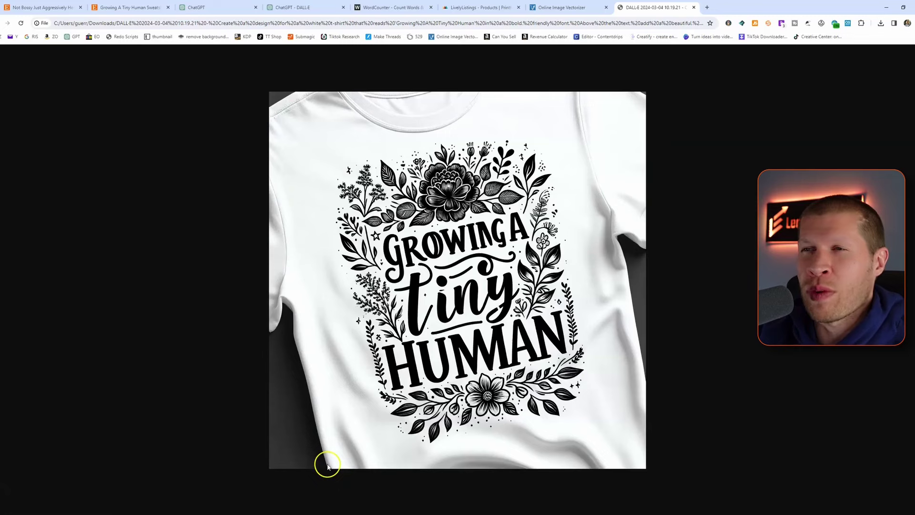
Capture a free-form snip with Snipping Tool around the floral "Growing A Tiny Human" artwork, leaving out the rest of the shirt.
click(267, 512)
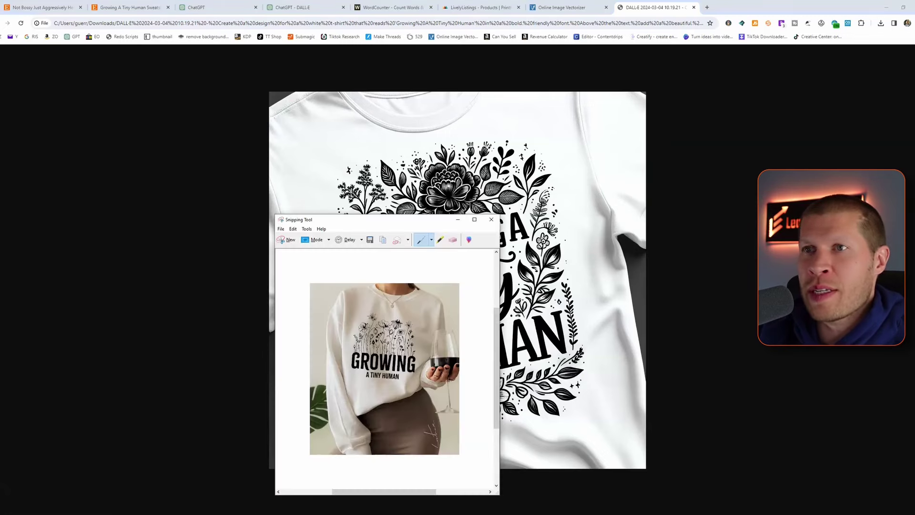
click(329, 240)
click(279, 513)
click(279, 512)
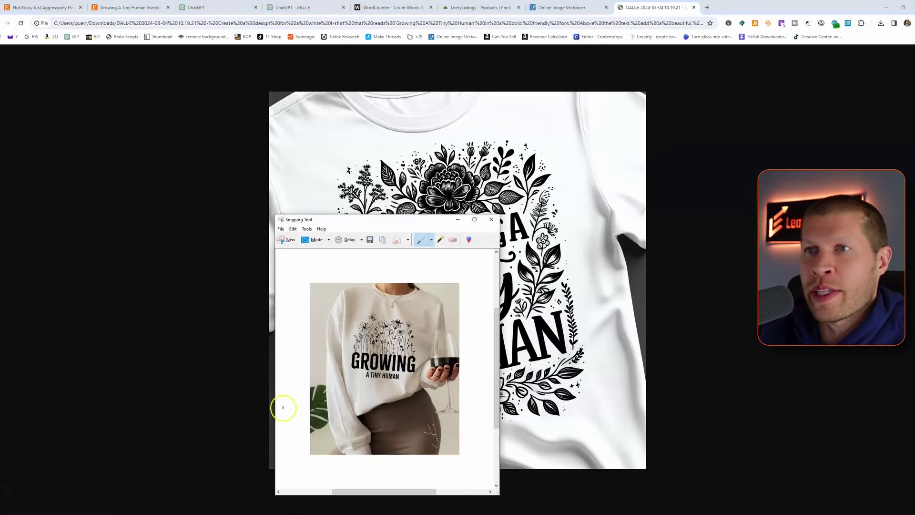
click(291, 241)
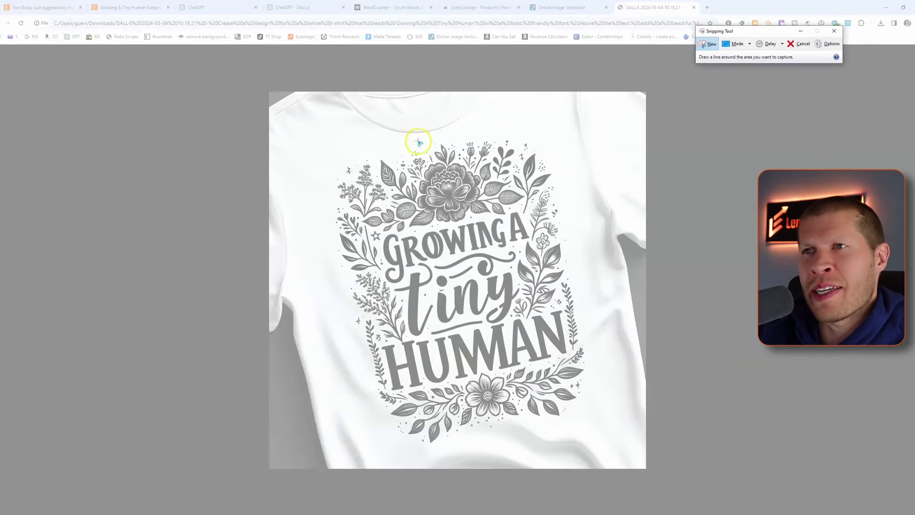
mouse_move(418, 141)
mouse_down()
mouse_move(498, 131)
mouse_move(546, 142)
mouse_up()
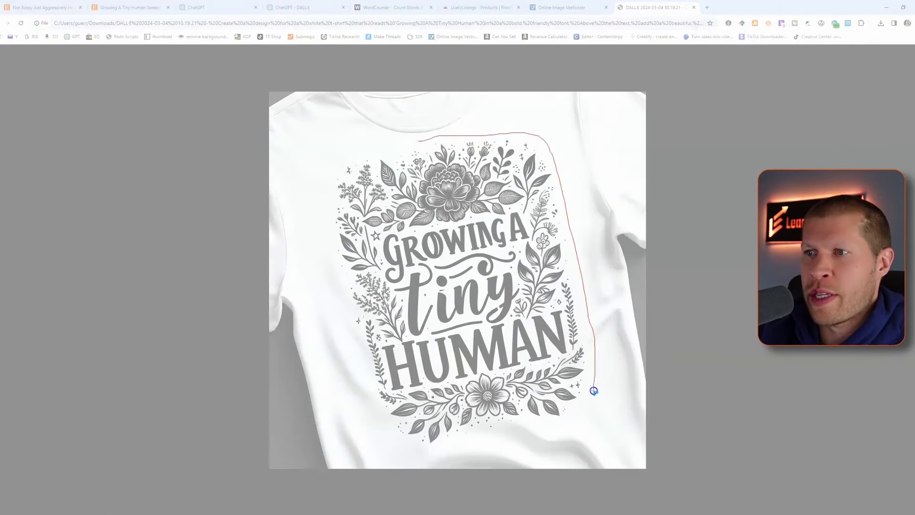
drag(526, 420, 336, 304)
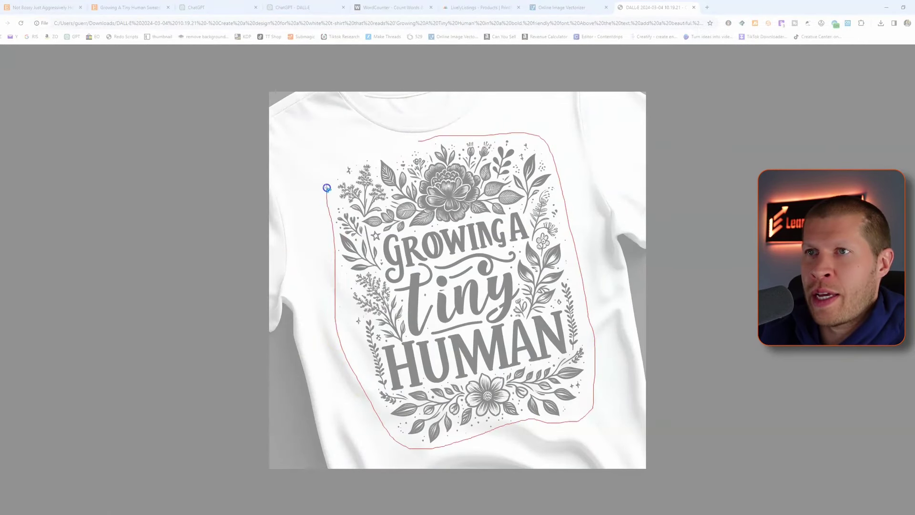
drag(327, 188, 333, 167)
Upload the snipped design to Image Vectorizer and reduce its input color palette to 2 colors.
click(570, 7)
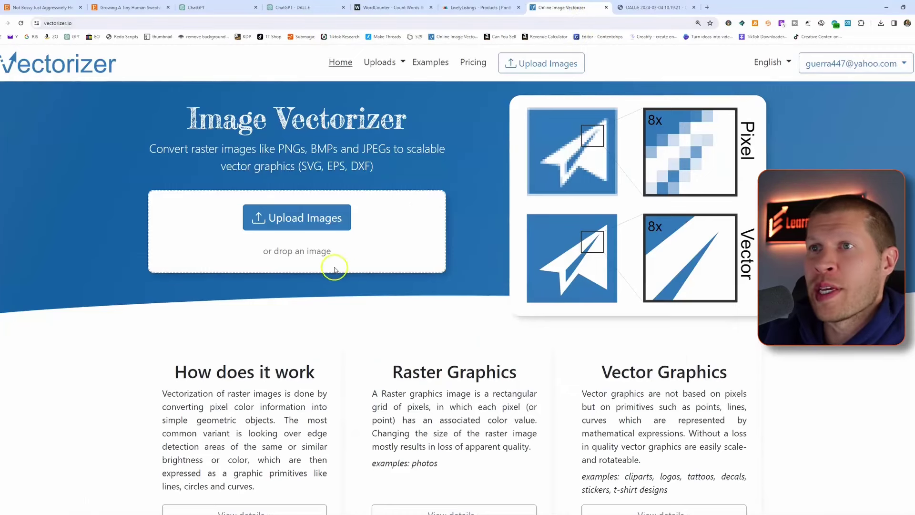
key(ctrl+v)
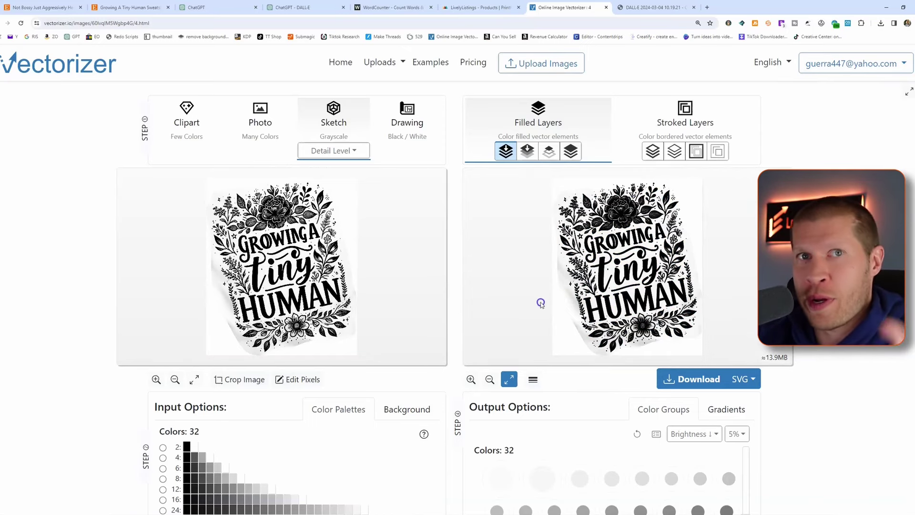
scroll(44, 382, down, 2)
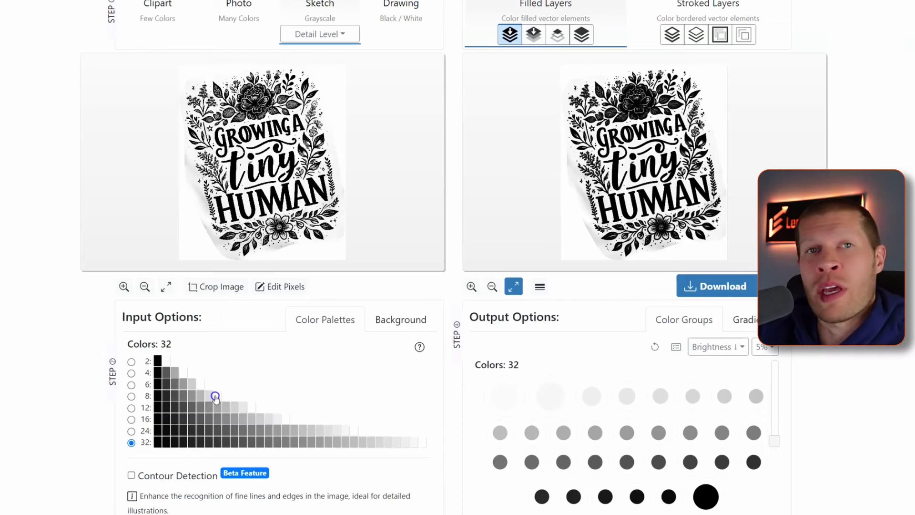
click(145, 344)
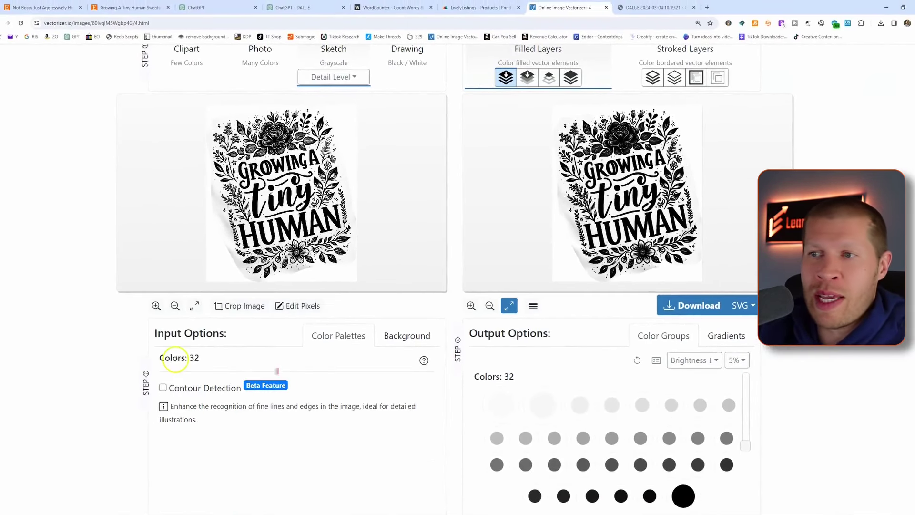
click(163, 373)
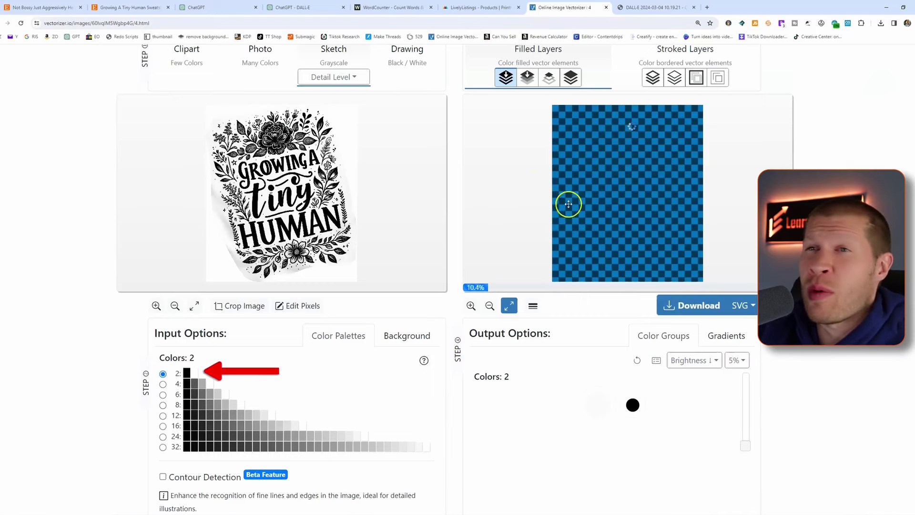
Exclude the white color group from the vectorized output and download the transparent design as PNG.
mouse_move(631, 419)
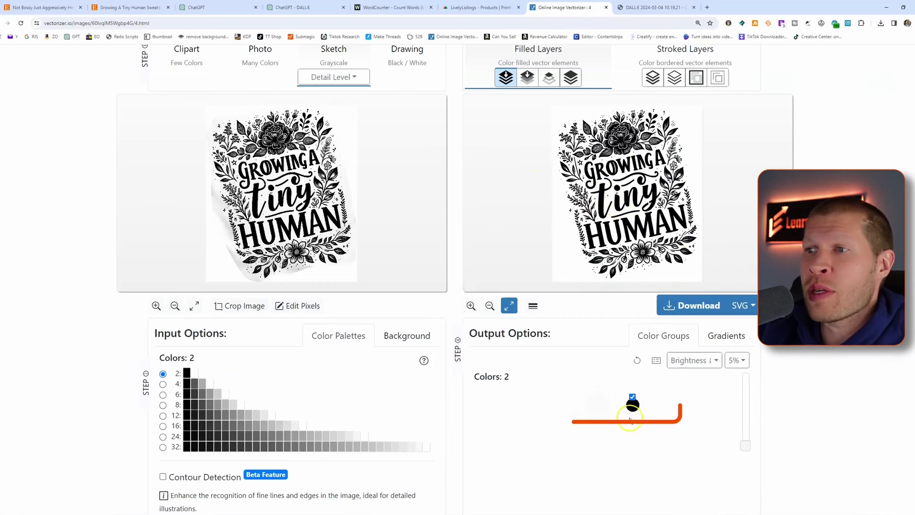
mouse_move(605, 394)
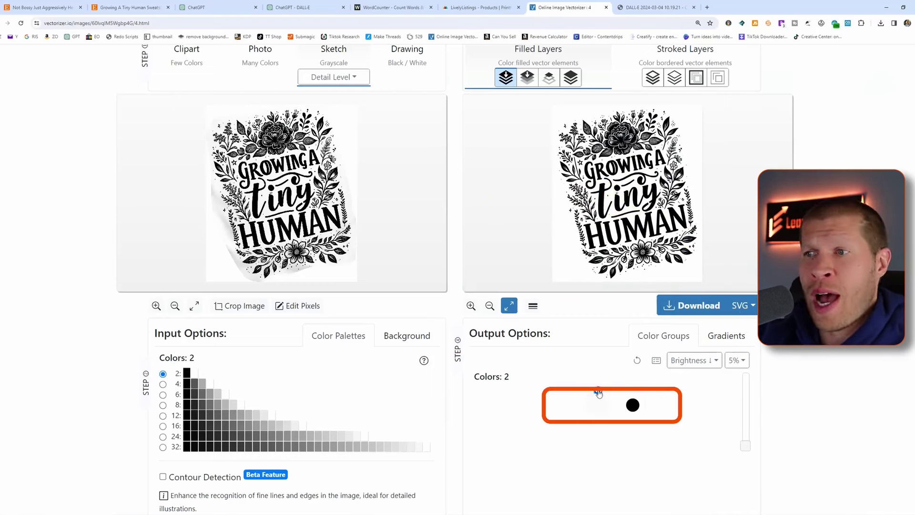
click(603, 392)
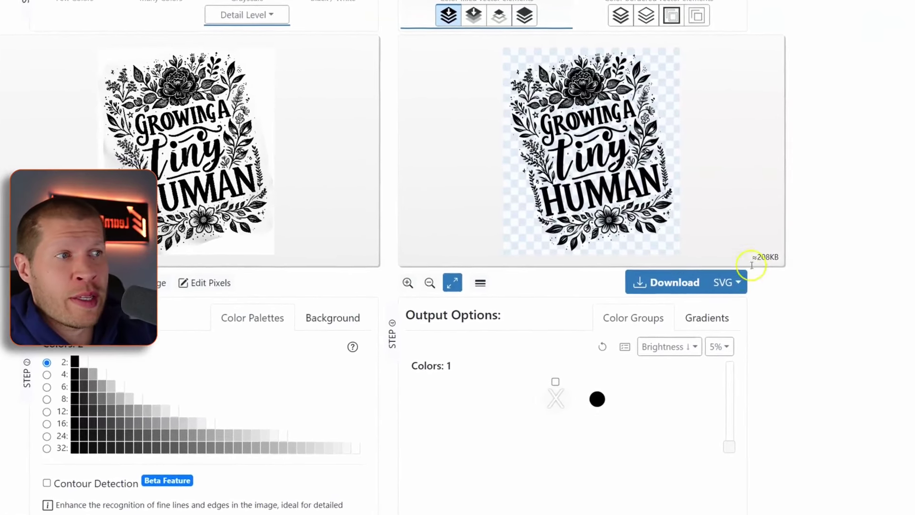
click(739, 281)
click(734, 263)
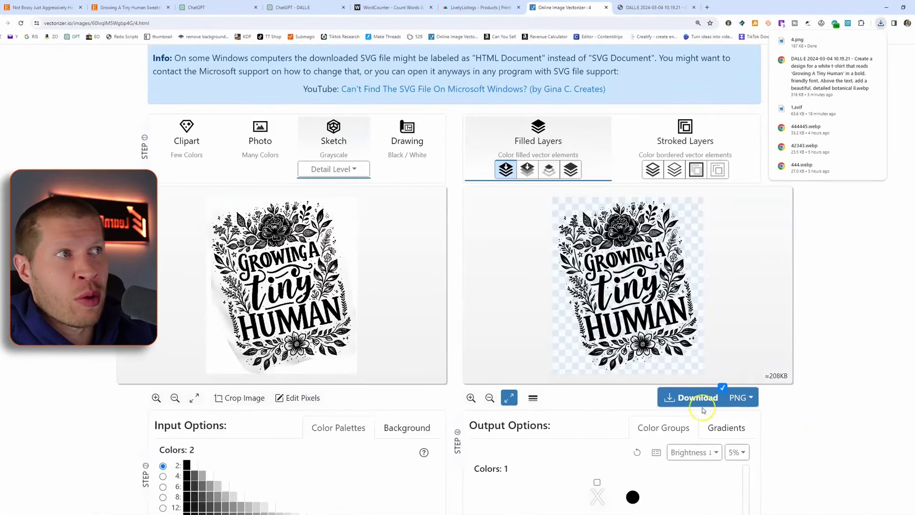
Open the original sweatshirt photo 3.JPG from the Downloads folder and compare it with the snipped design 4.JPG.
click(280, 506)
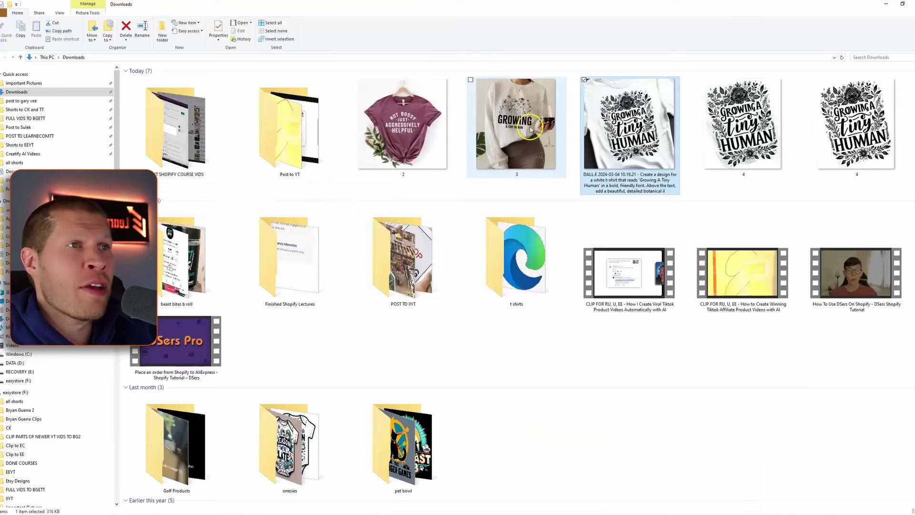
double_click(529, 125)
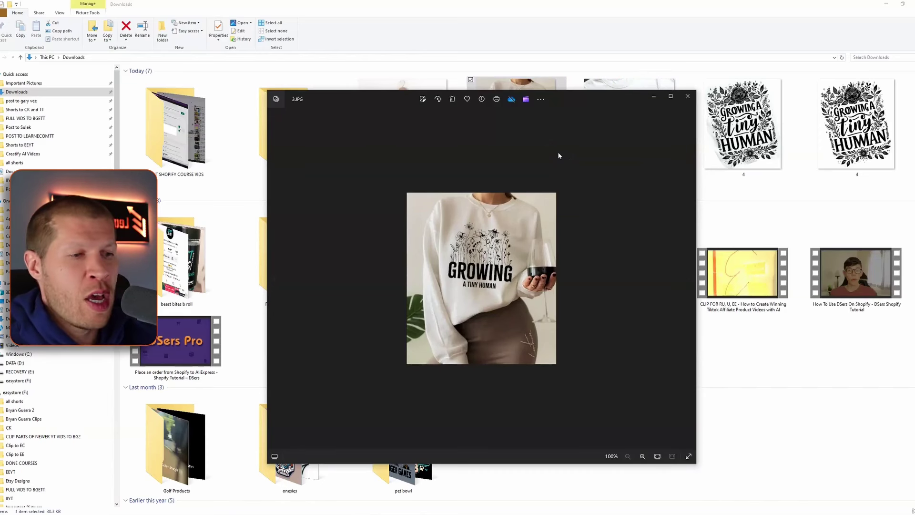
key(Right)
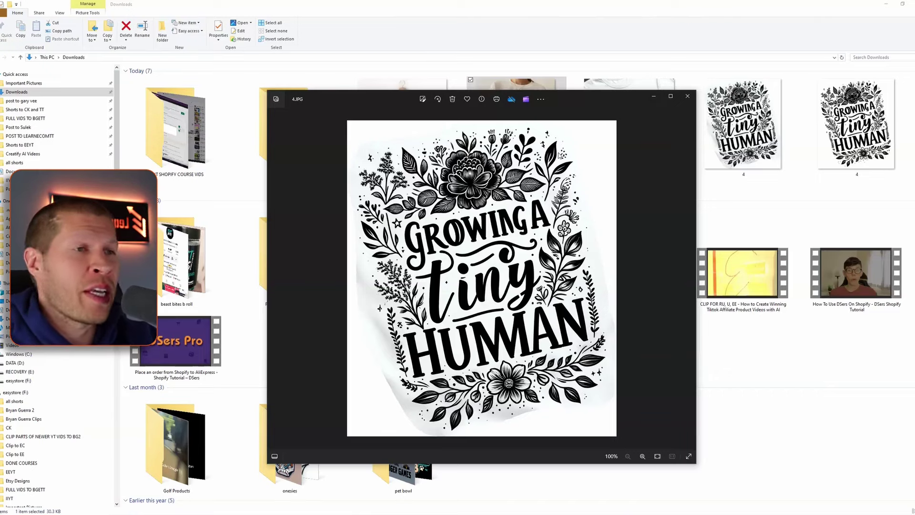
Open the similar "Fueled By Caffeine And Chaos" shirt listing on Etsy and snip its product photo.
key(Right)
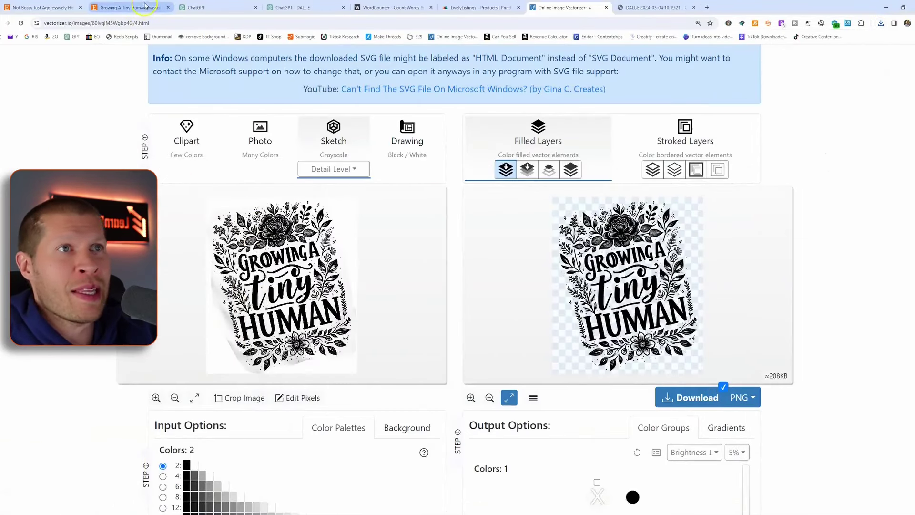
click(465, 8)
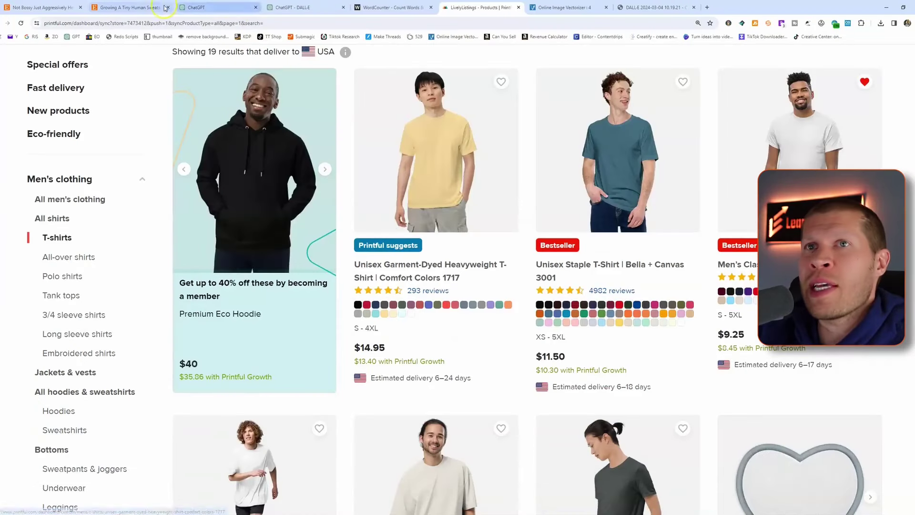
click(43, 8)
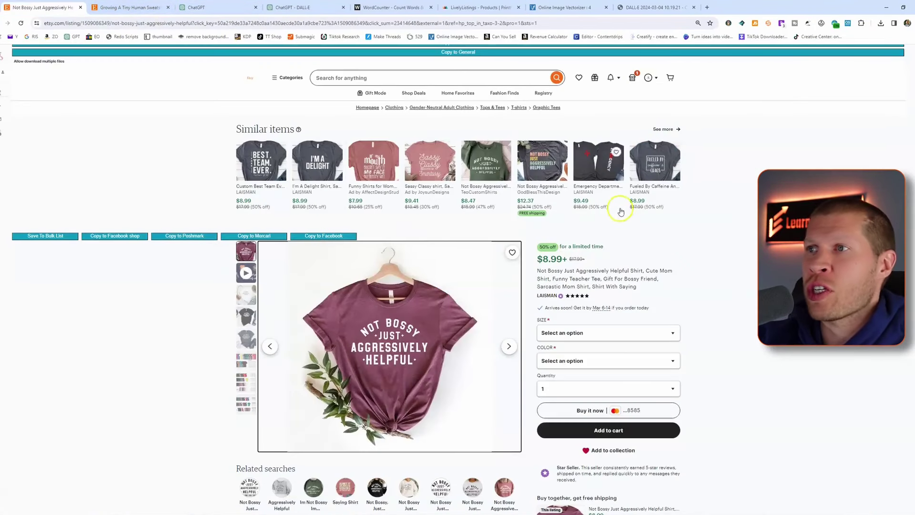
click(668, 172)
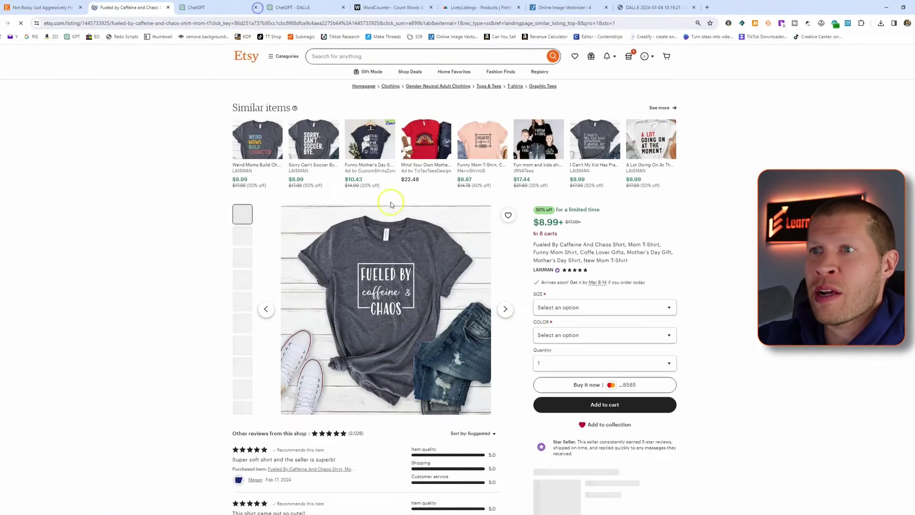
drag(294, 209, 457, 371)
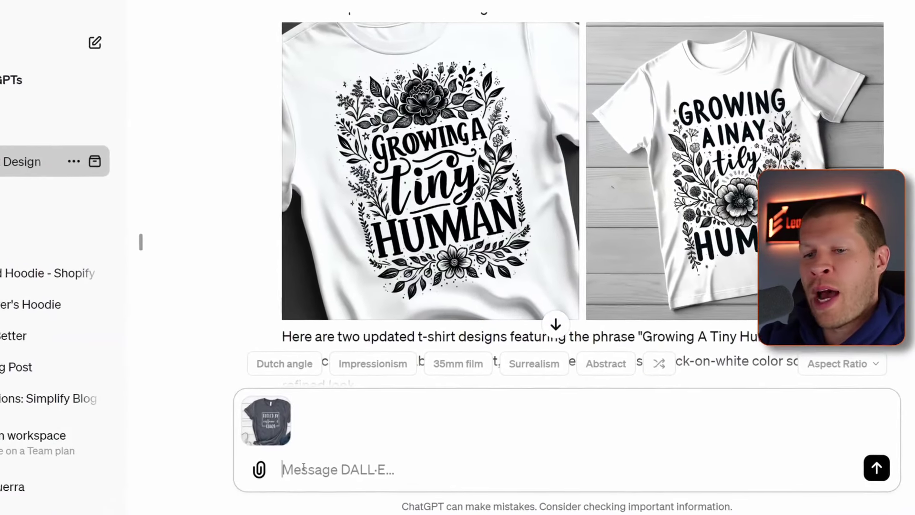
With the shirt snip attached, ask DALL-E to "recreate this design for a t shirt but make it better".
text(recreate thi)
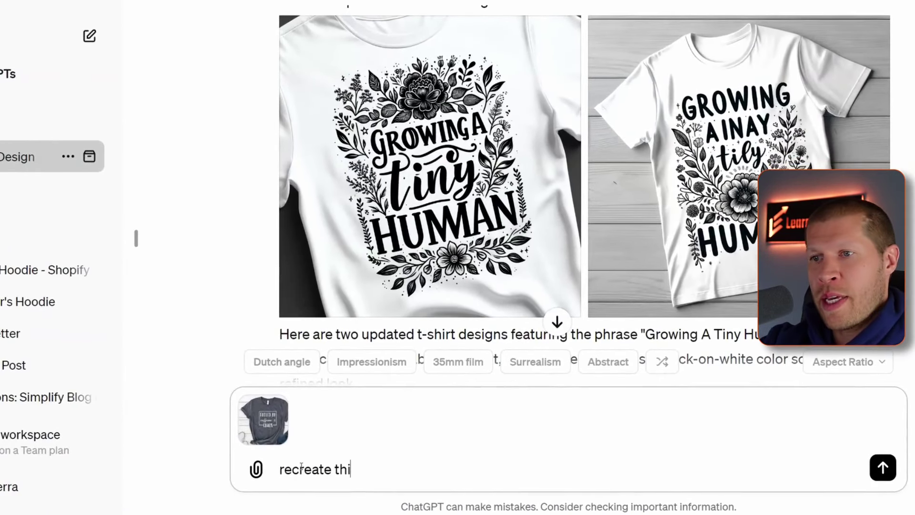
text(s design for a t shirt but mak)
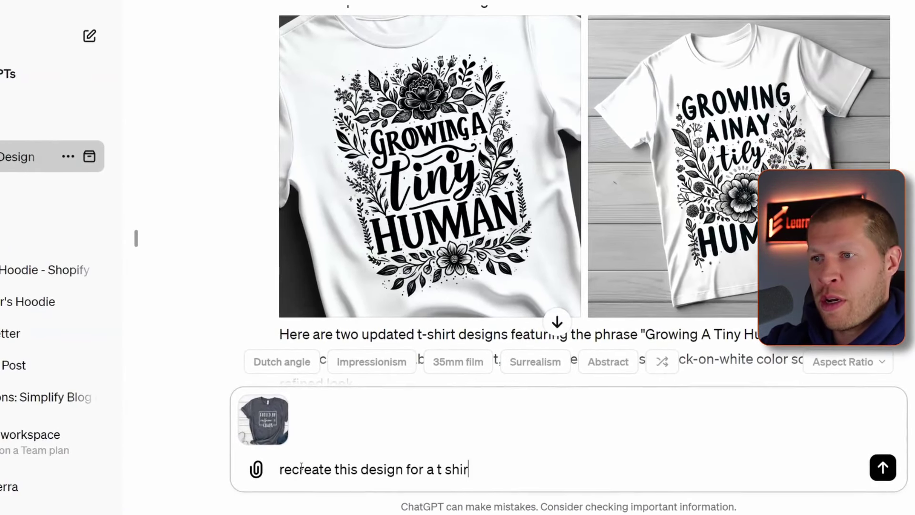
text(e it better)
key(Return)
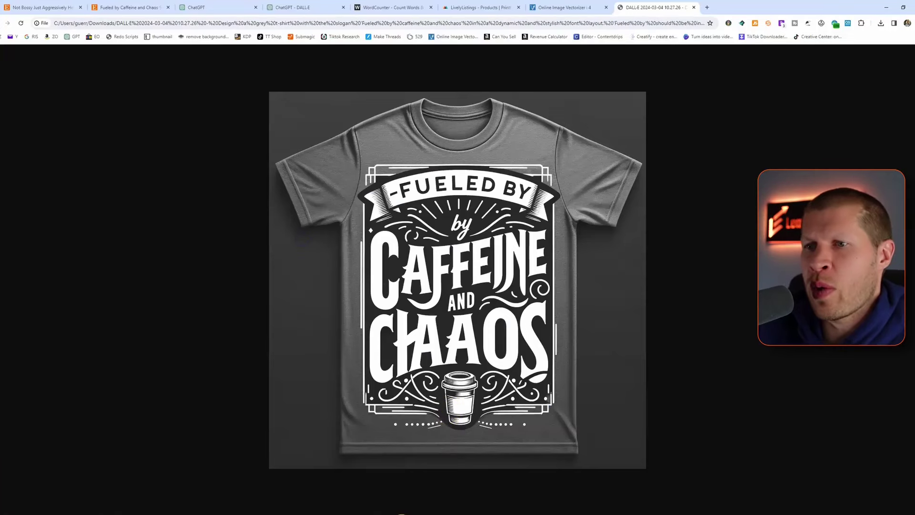
Capture a rectangular snip of the generated "Fueled by Caffeine and Chaos" artwork with Snipping Tool and save it as 9.
click(276, 514)
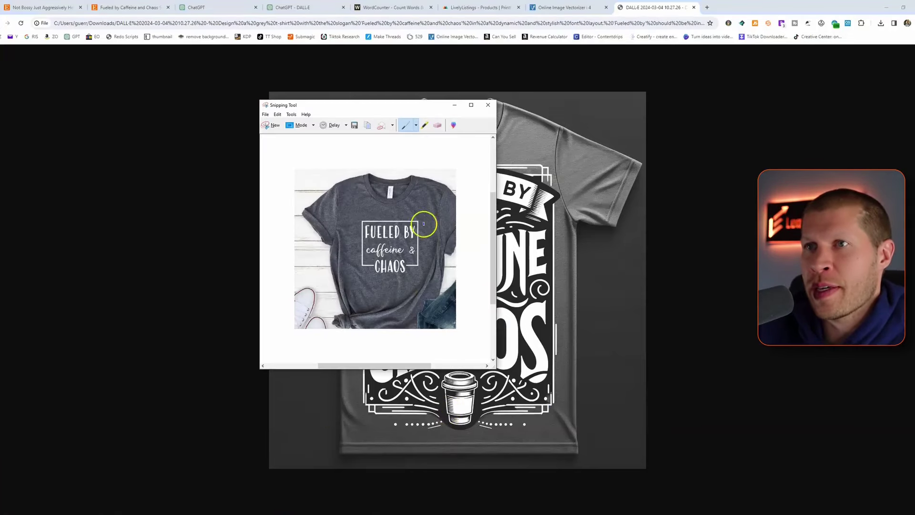
click(260, 128)
drag(361, 158, 556, 431)
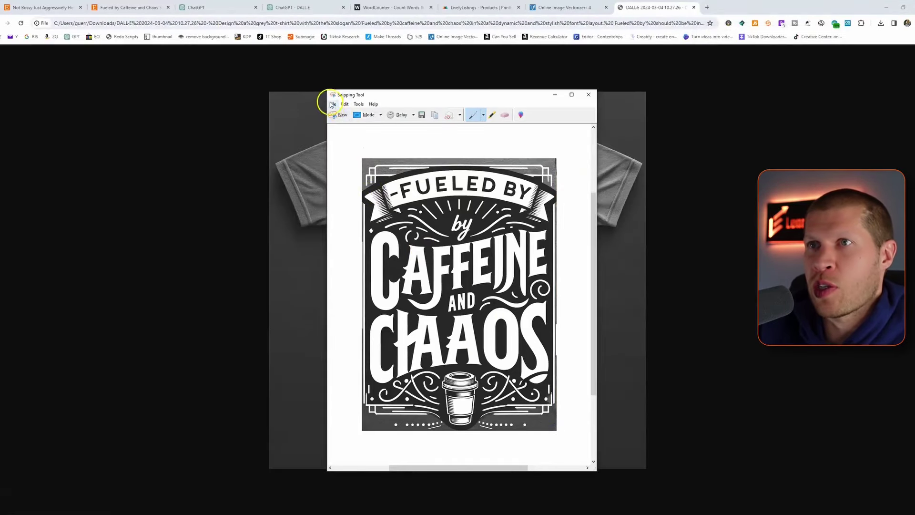
click(332, 104)
Switch to Image Vectorizer and upload the snipped "Fueled by Caffeine and Chaos" design from the Downloads folder.
click(560, 5)
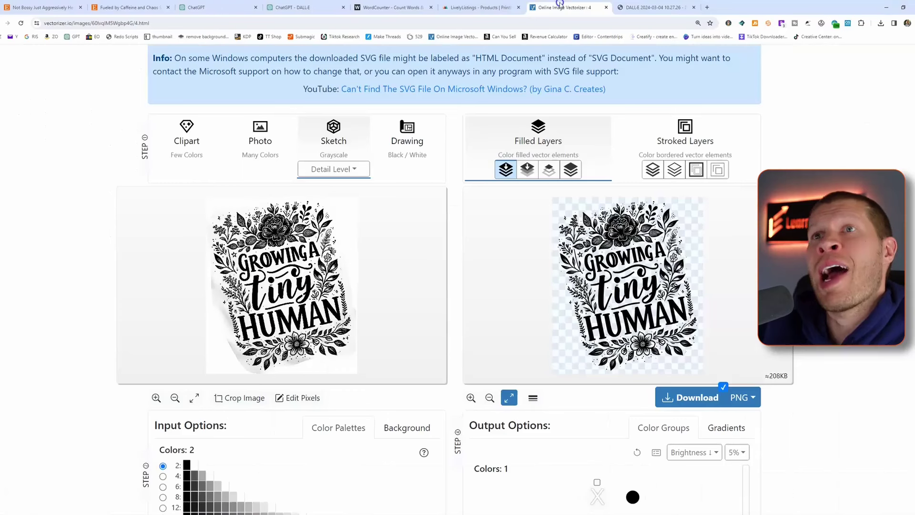
scroll(316, 245, down, 3)
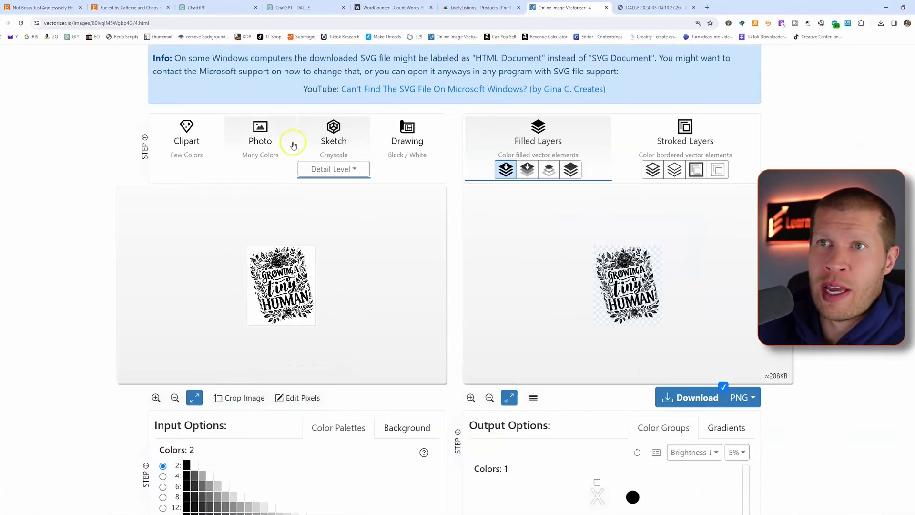
scroll(205, 166, up, 5)
click(565, 62)
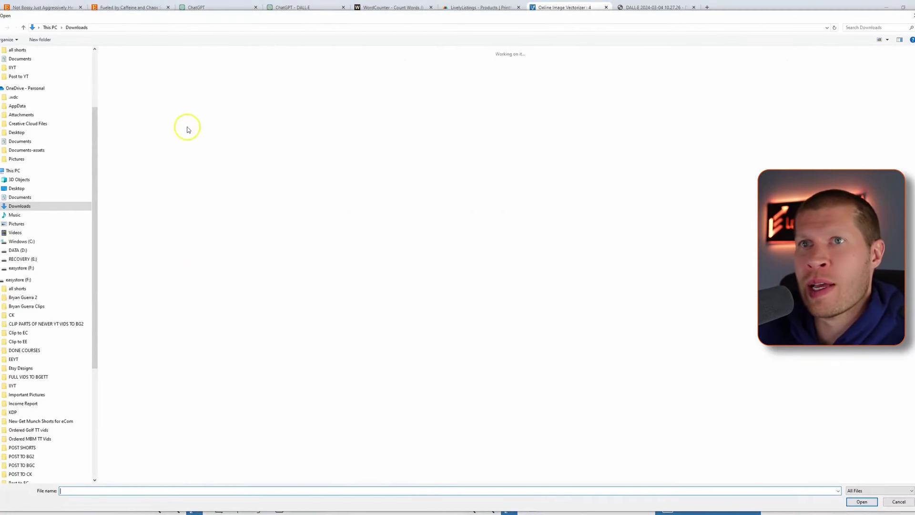
double_click(153, 104)
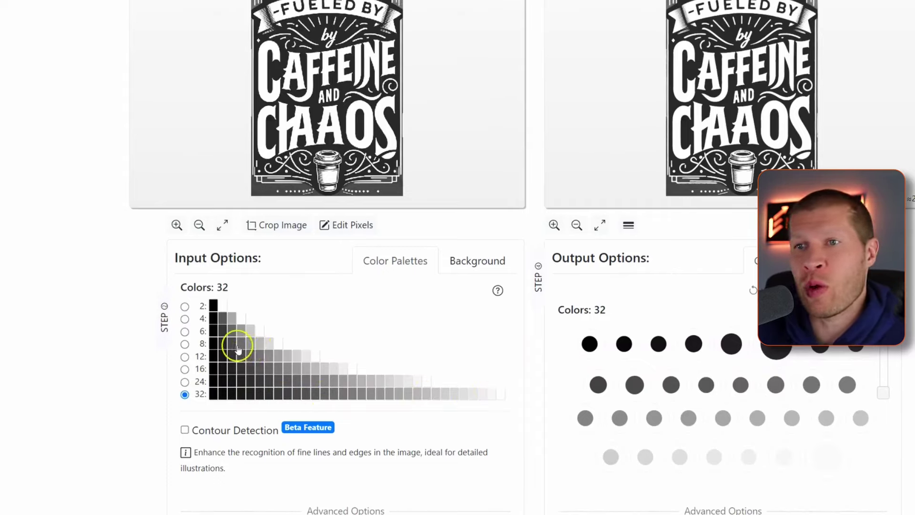
Reduce the input color palette to 2 colors and download the result as a PNG with the black color group excluded.
click(185, 332)
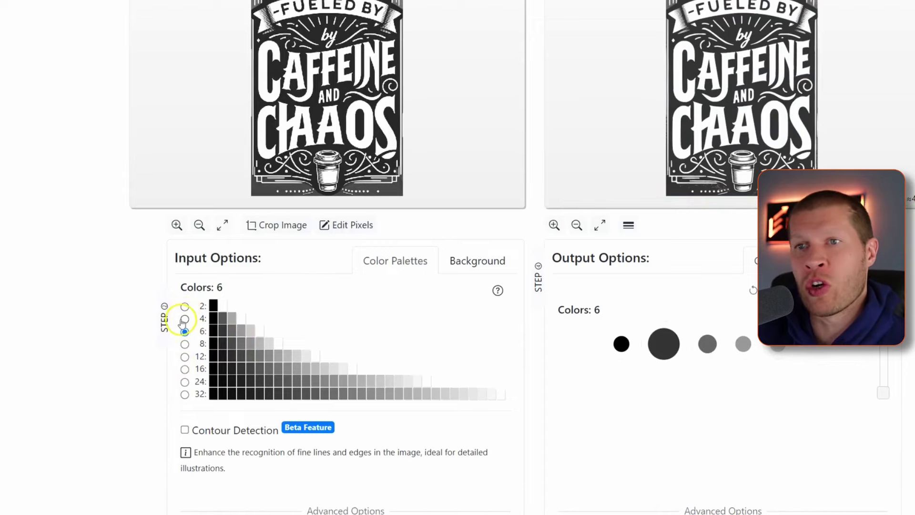
click(185, 307)
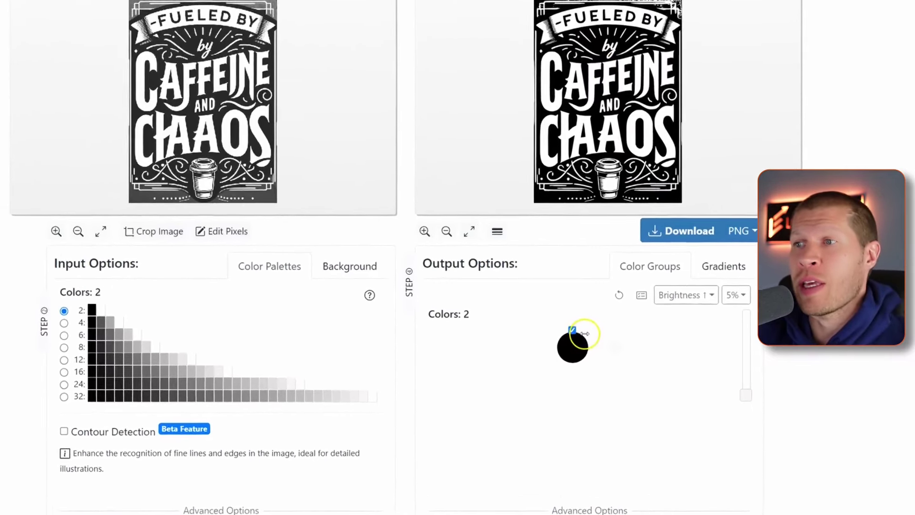
click(569, 327)
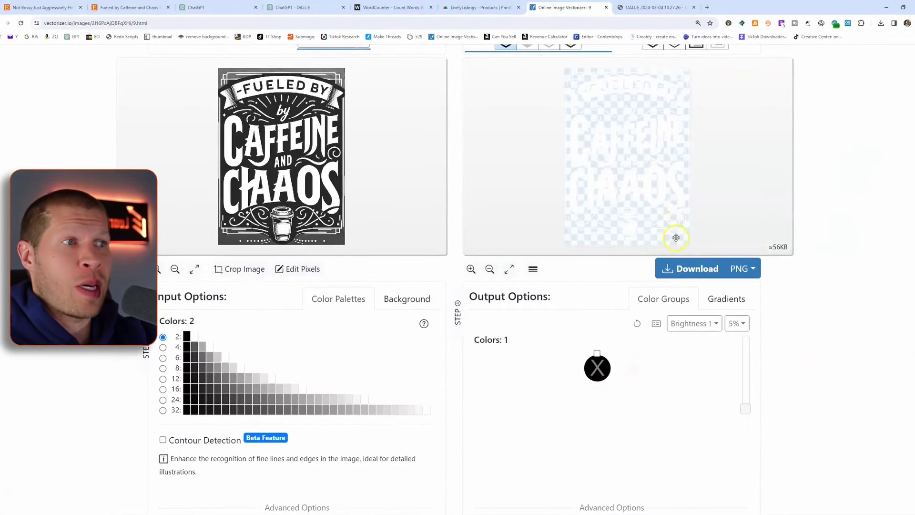
click(681, 270)
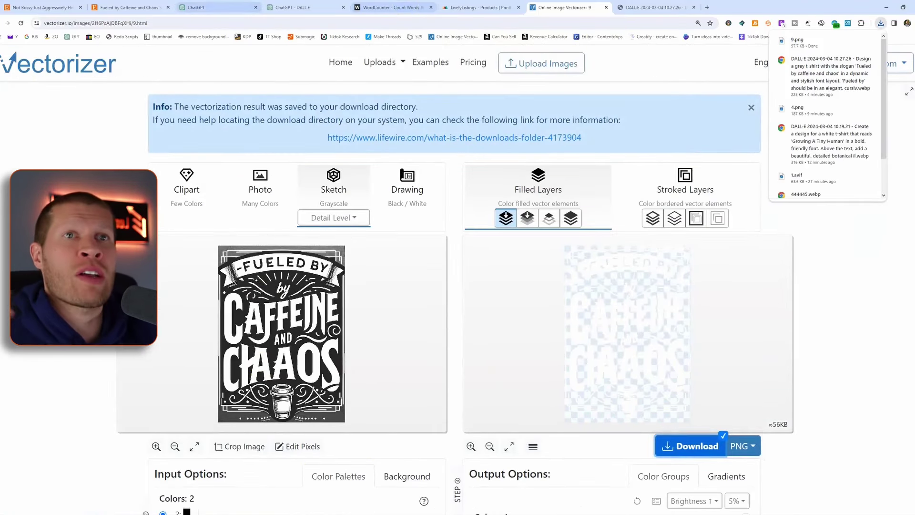
Switch to Printful and open the Men's Classic Tee | Gildan 5000 for designing, leaving the file library closed.
click(481, 6)
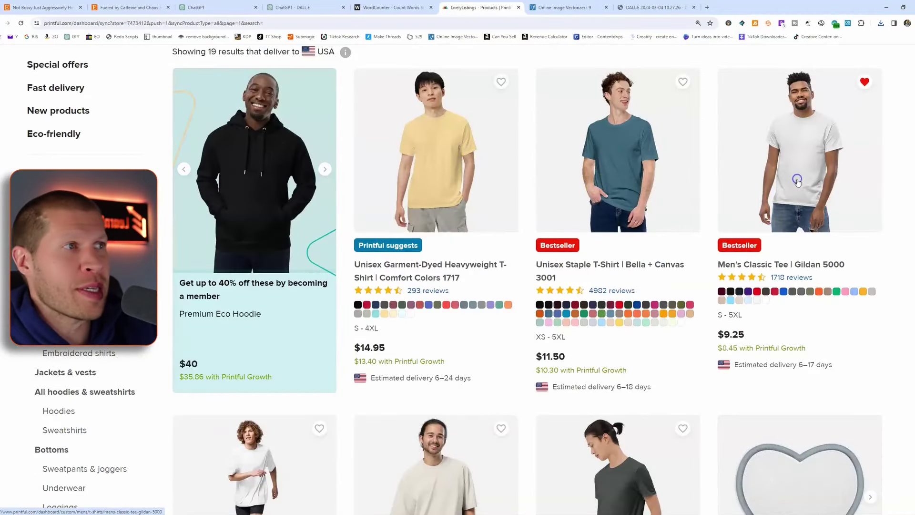
click(772, 208)
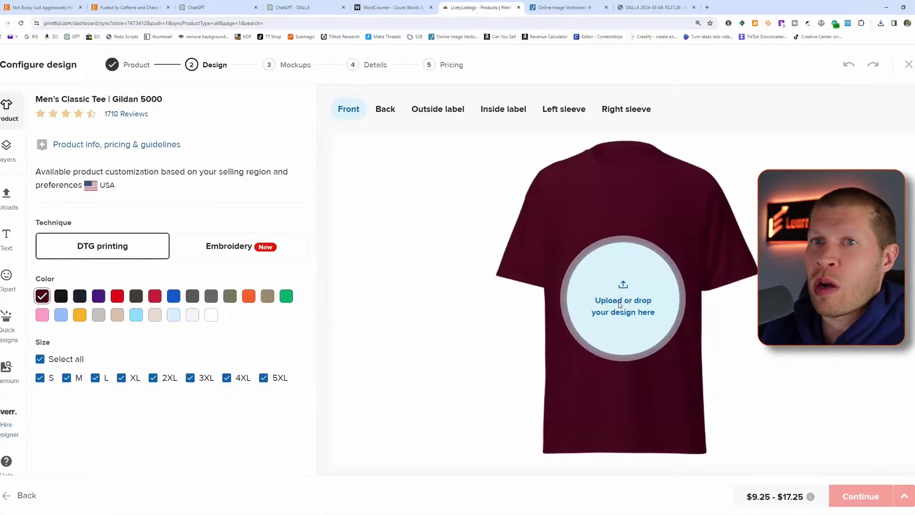
click(606, 299)
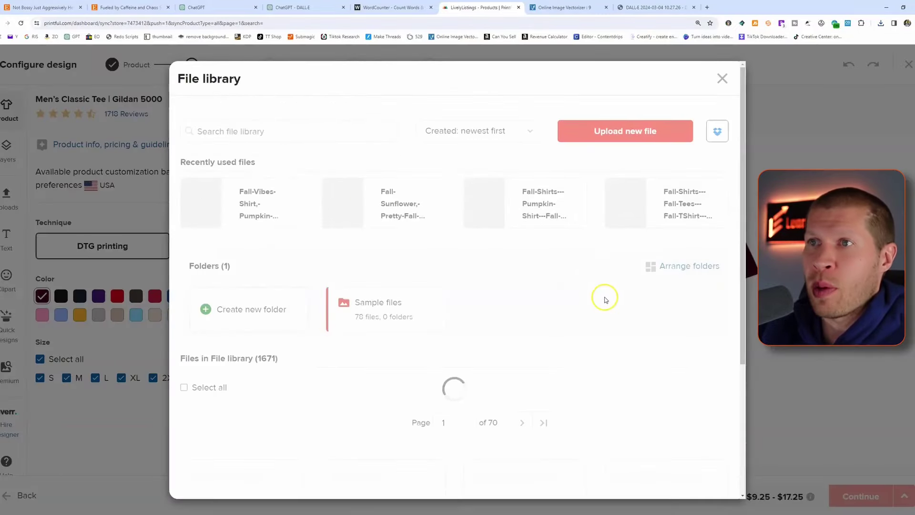
click(722, 78)
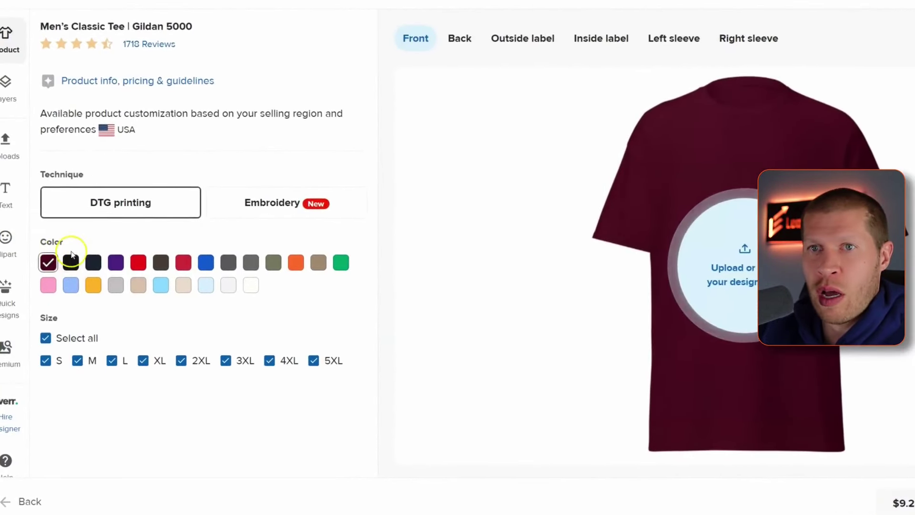
Add the remaining dark and bright shirt colors from Black through green, including Red, Military Green and Orange.
click(70, 262)
click(93, 262)
click(116, 262)
click(138, 262)
click(183, 262)
click(205, 262)
click(228, 262)
click(251, 262)
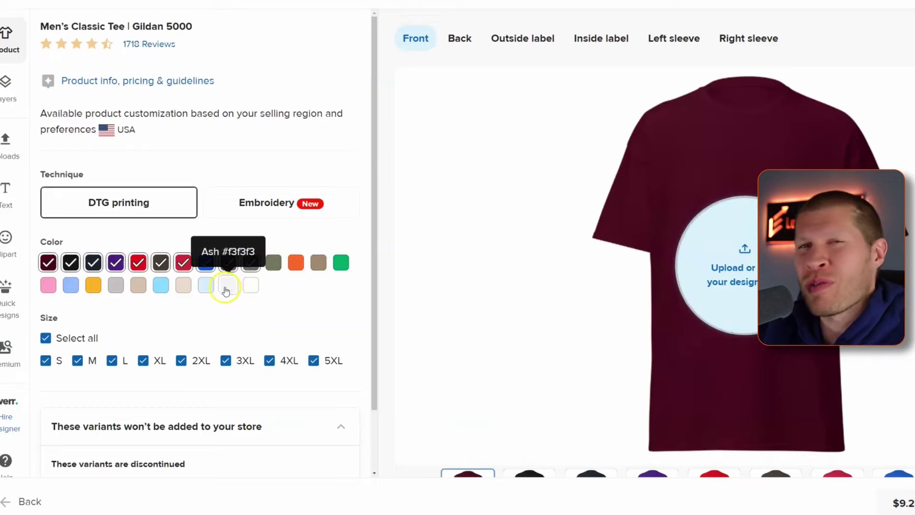
click(273, 262)
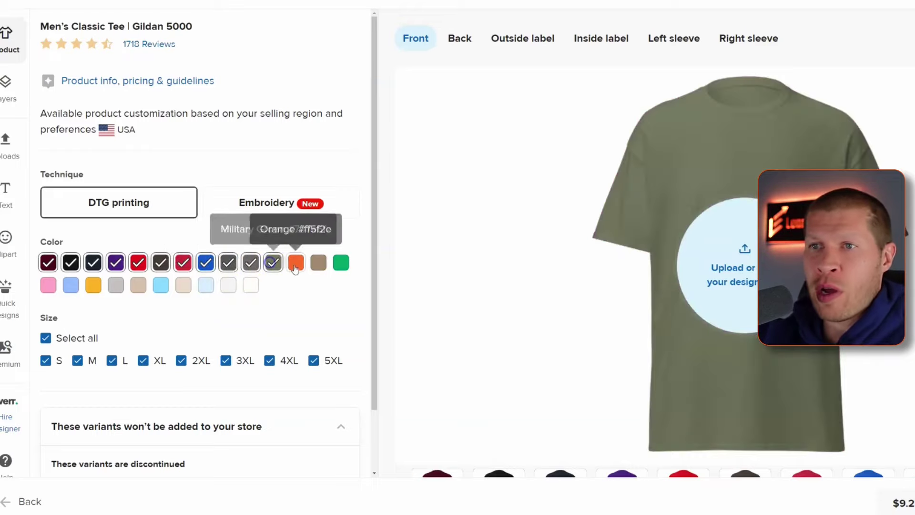
click(296, 262)
click(317, 265)
click(340, 267)
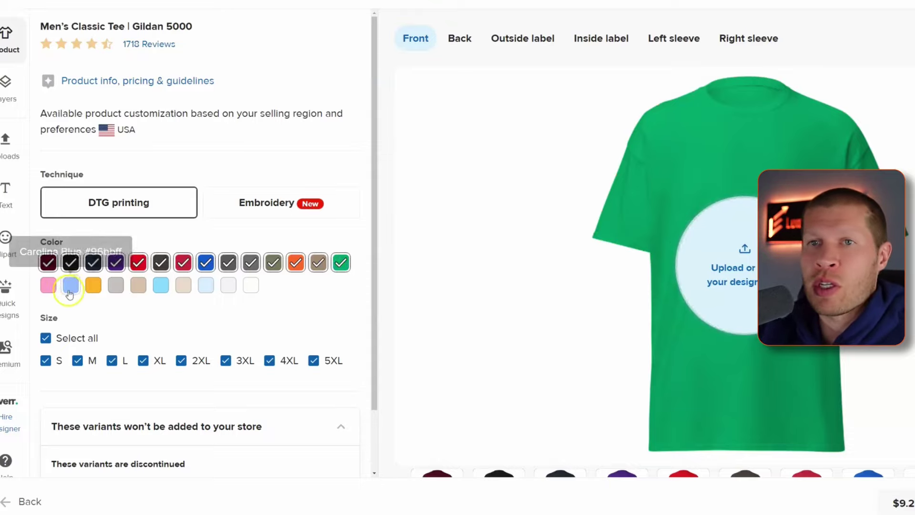
Add Azalea to the shirt colors and leave out Carolina Blue and one dark grey to respect Etsy's 100-variant limit.
click(48, 285)
click(70, 286)
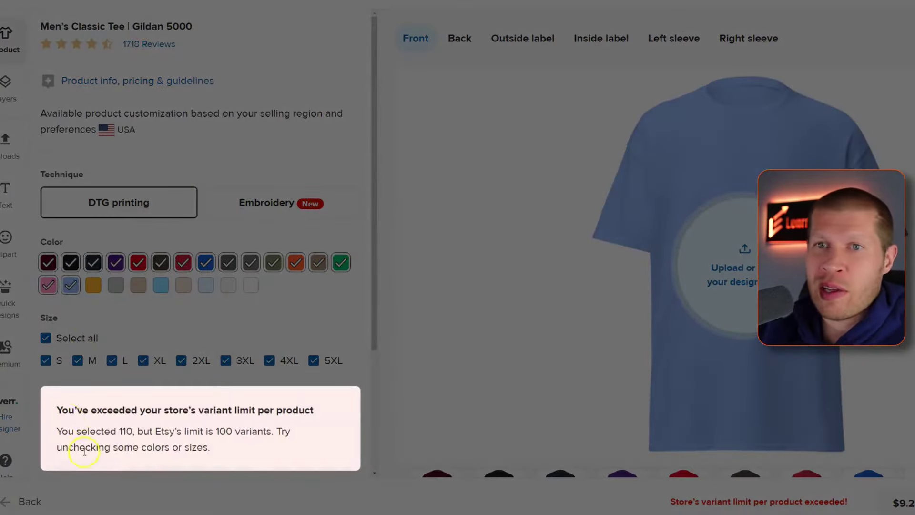
click(71, 285)
click(251, 263)
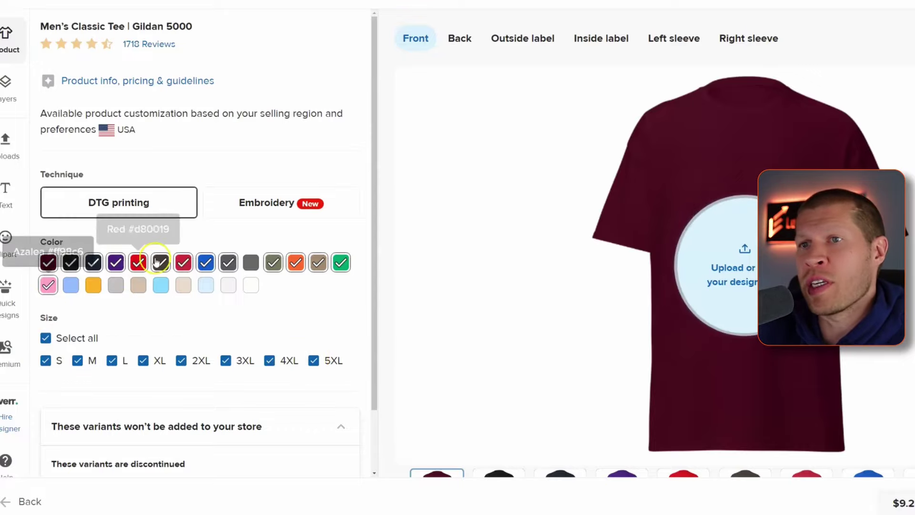
Upload the transparent "Growing A Tiny Human" design 4.png from Downloads to the Printful file library.
click(779, 247)
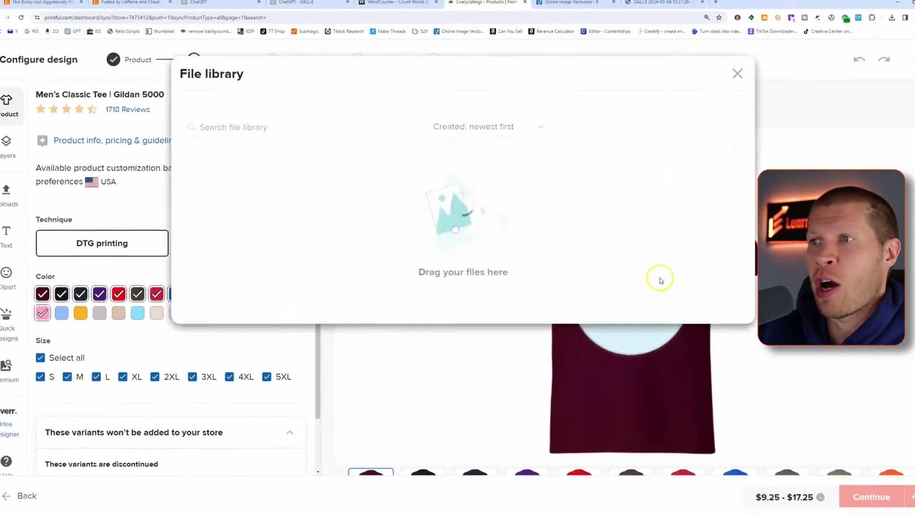
click(600, 126)
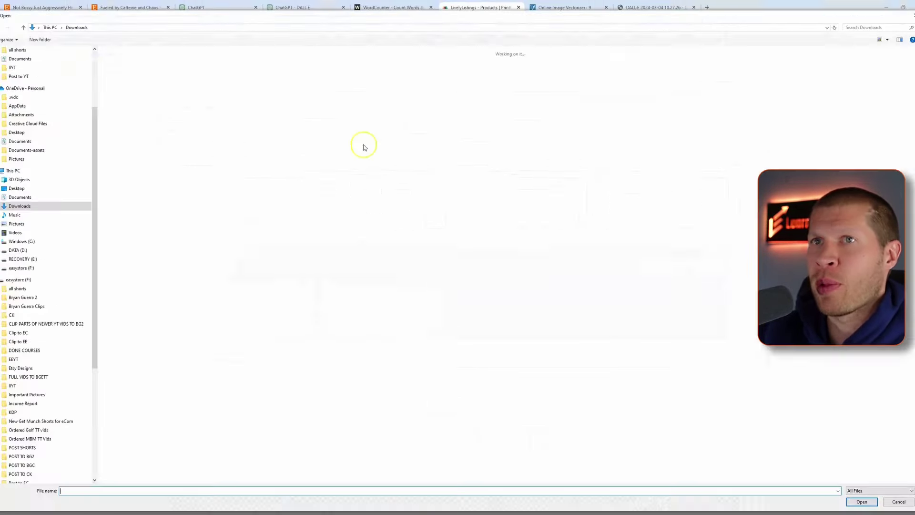
scroll(41, 91, up, 1)
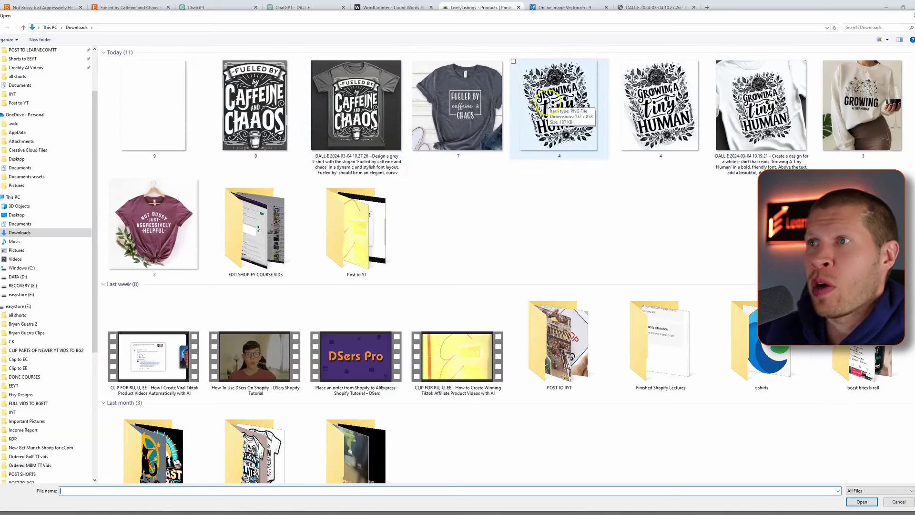
double_click(543, 102)
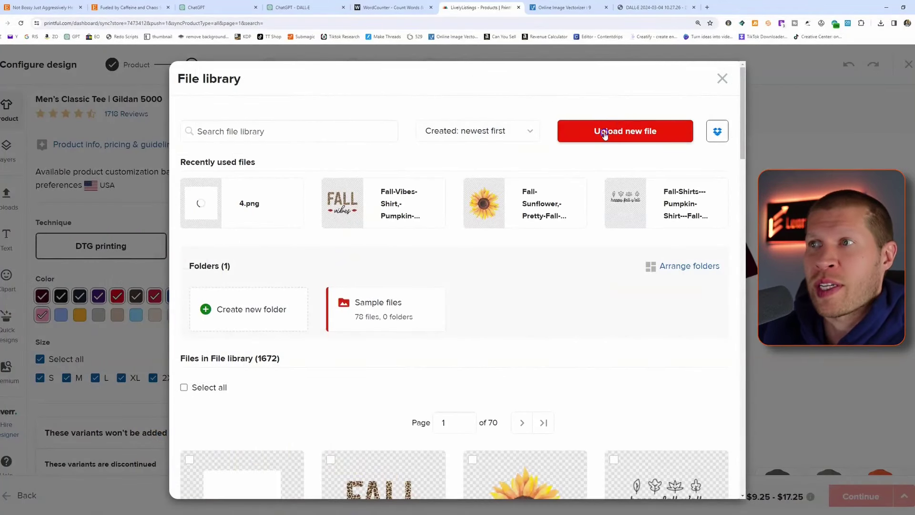
click(721, 78)
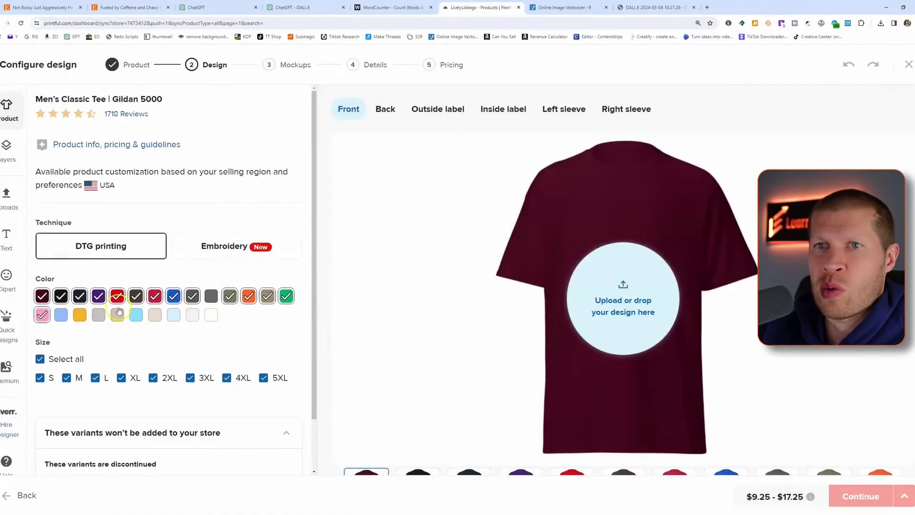
Swap the maroon, black, navy and purple shirt colors for light ones and apply 4.png to the shirt's front.
click(61, 297)
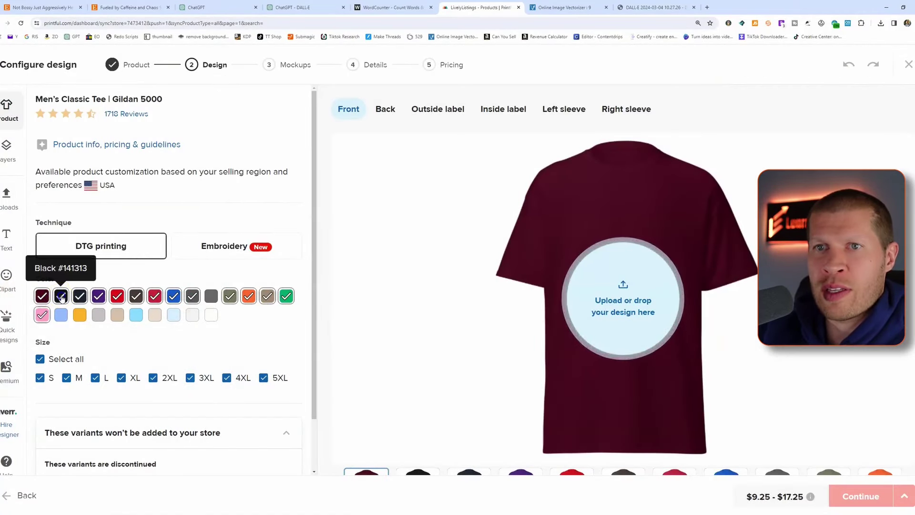
click(211, 315)
click(42, 296)
click(80, 296)
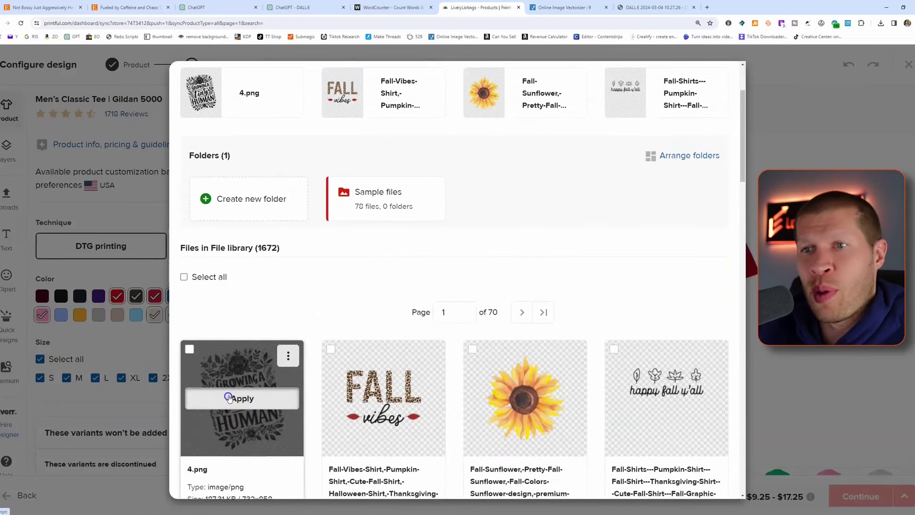
click(239, 398)
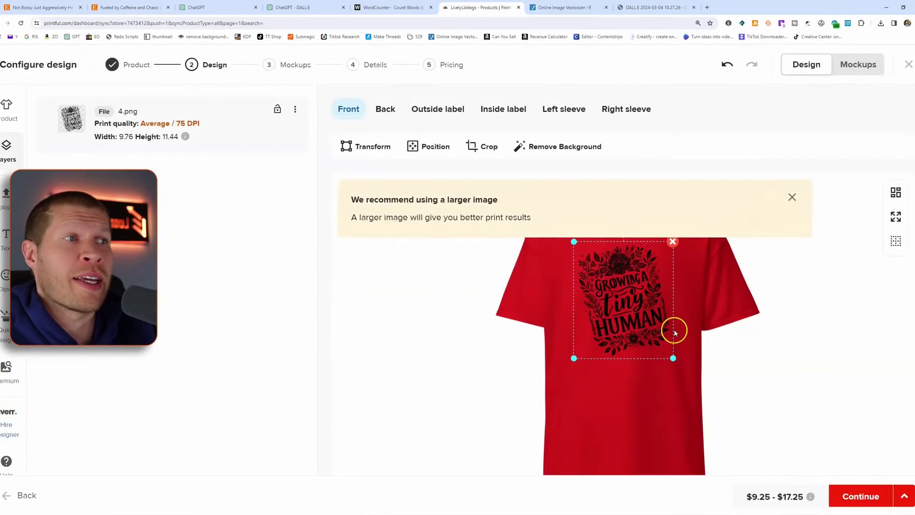
Dismiss the larger-image recommendation, continue to the mockups and choose the Flat front shirt as the mockup style.
click(791, 196)
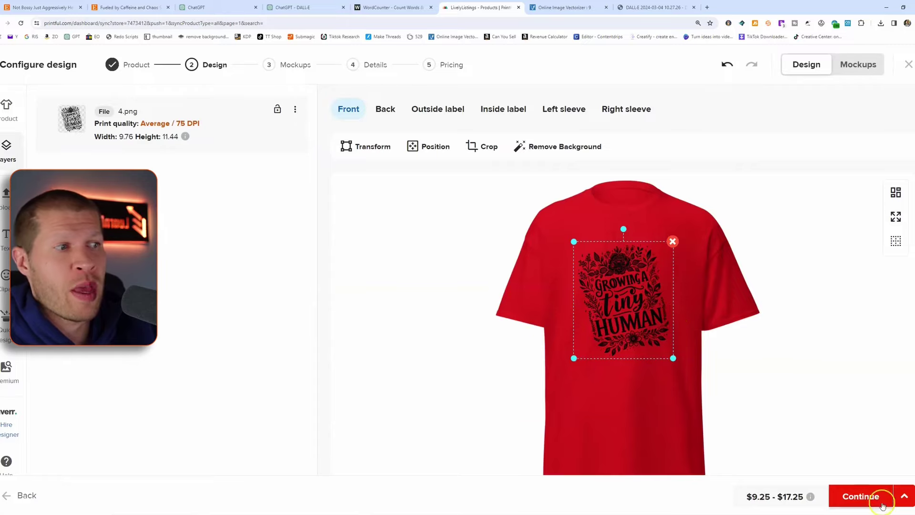
click(865, 492)
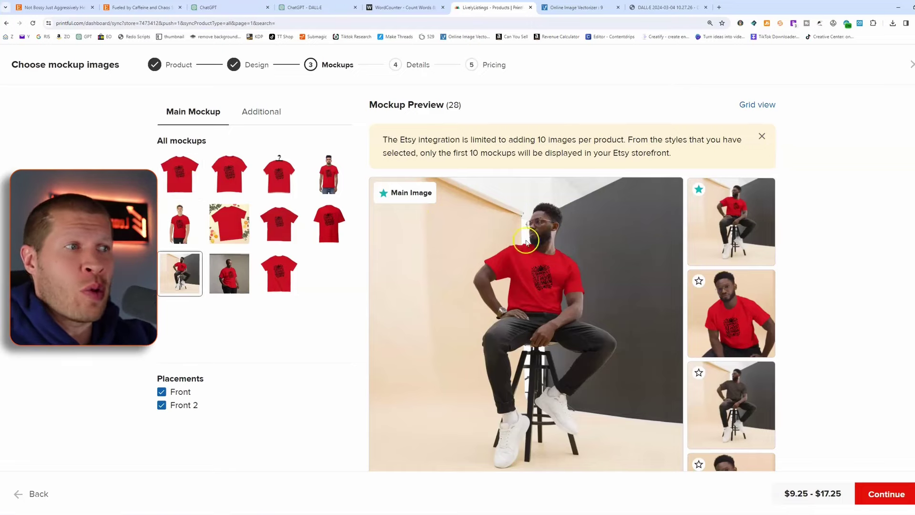
click(331, 227)
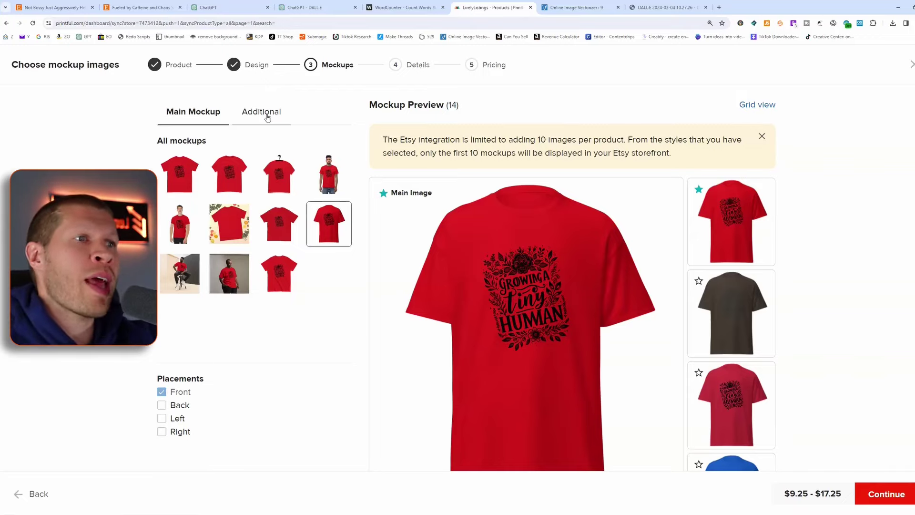
click(194, 171)
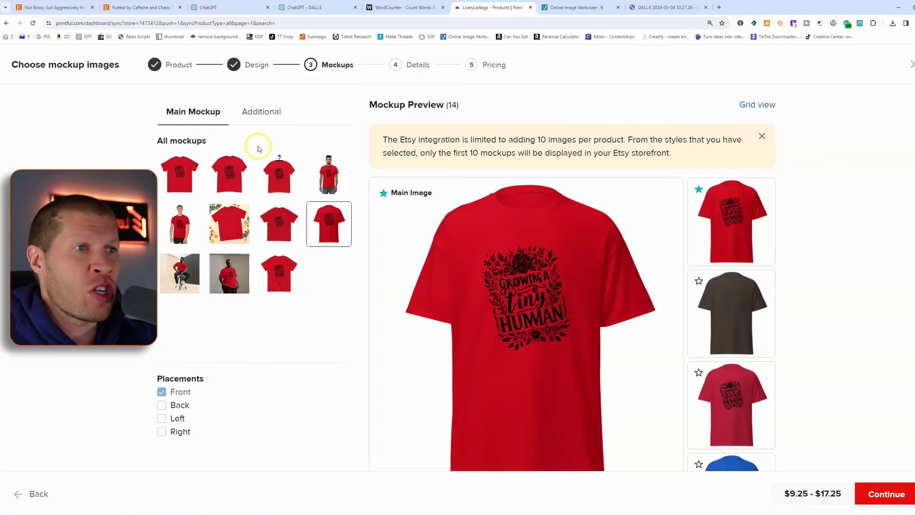
click(193, 185)
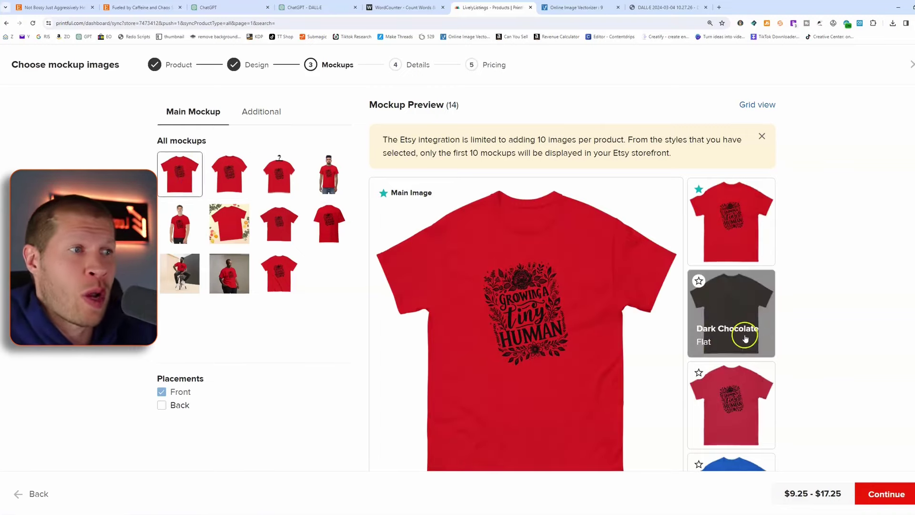
Make the white shirt mockup the main image of the product.
scroll(763, 312, down, 3)
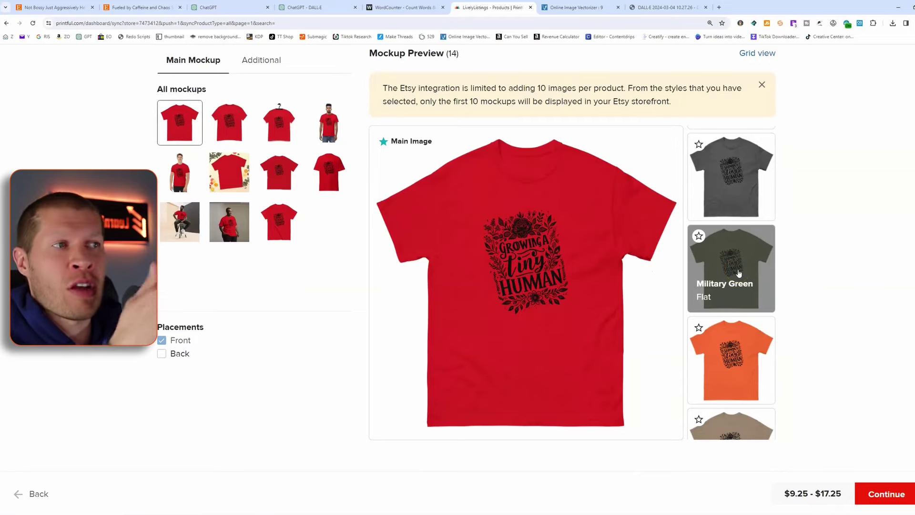
scroll(728, 314, down, 6)
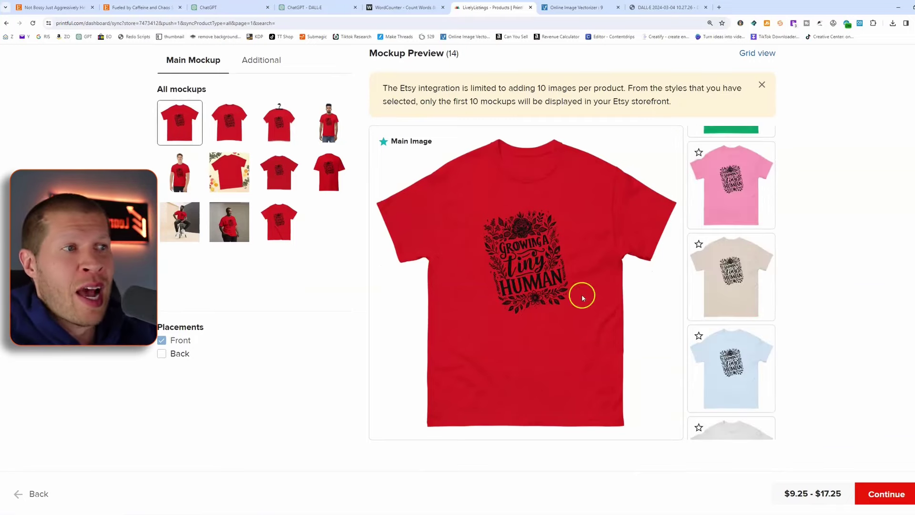
scroll(744, 344, down, 5)
click(699, 160)
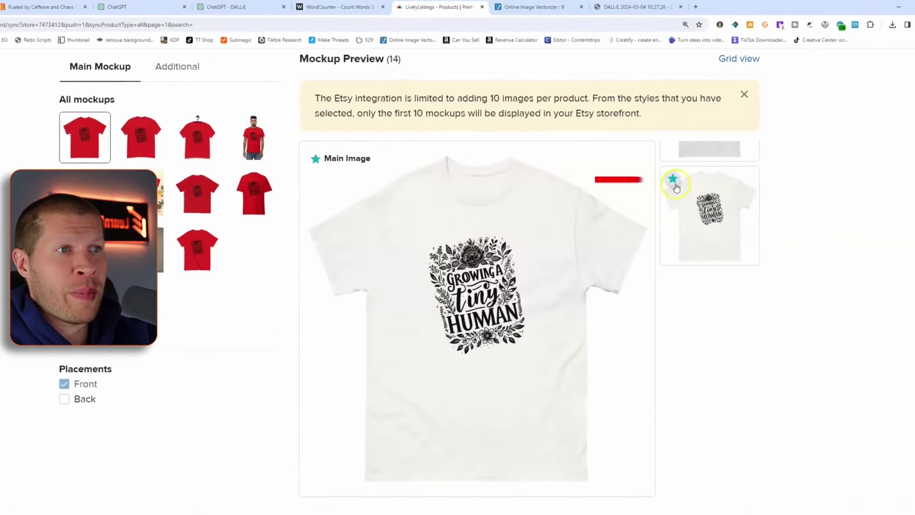
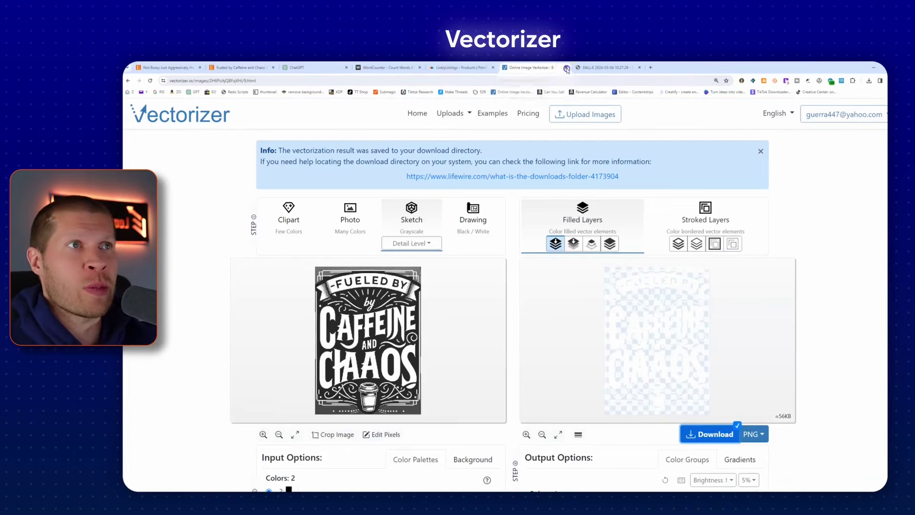
Close the Vectorizer and DALL-E image pages and copy the title-and-description prompt from WordCounter.
click(566, 68)
click(566, 68)
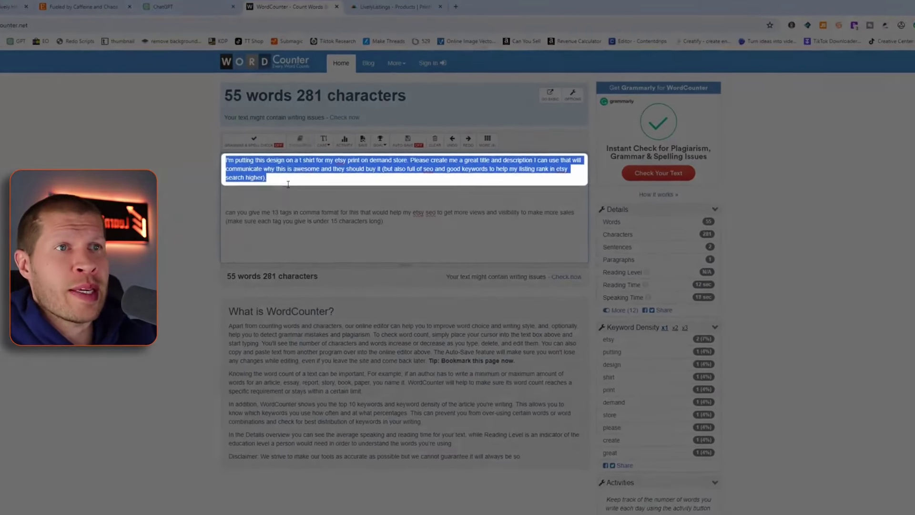
right_click(313, 153)
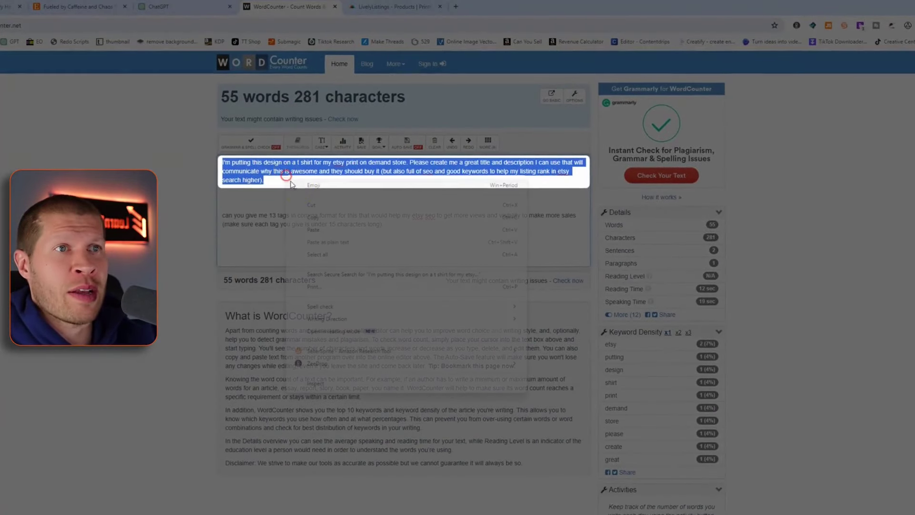
click(310, 216)
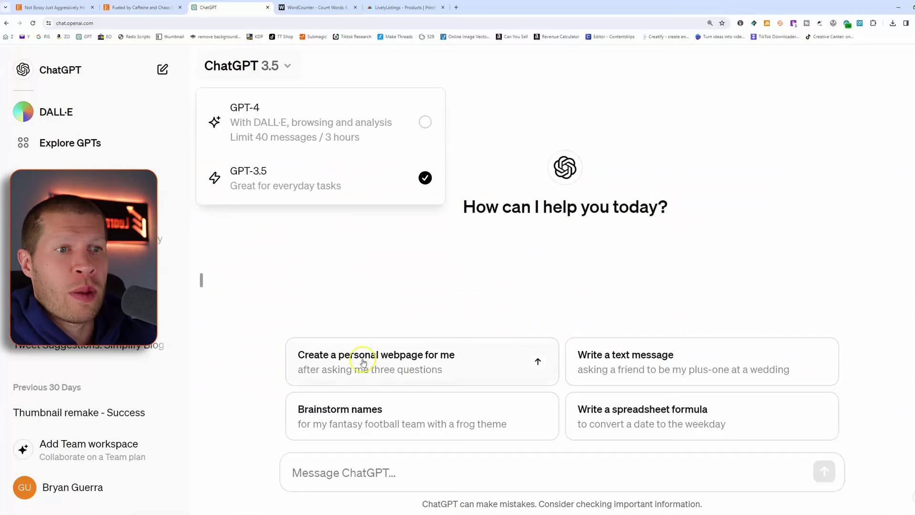
Ask GPT-4 for an SEO-rich Etsy title and description using the copied prompt, attaching the white "Growing A Tiny Human" t-shirt image from Downloads.
click(354, 467)
key(ctrl+v)
click(303, 473)
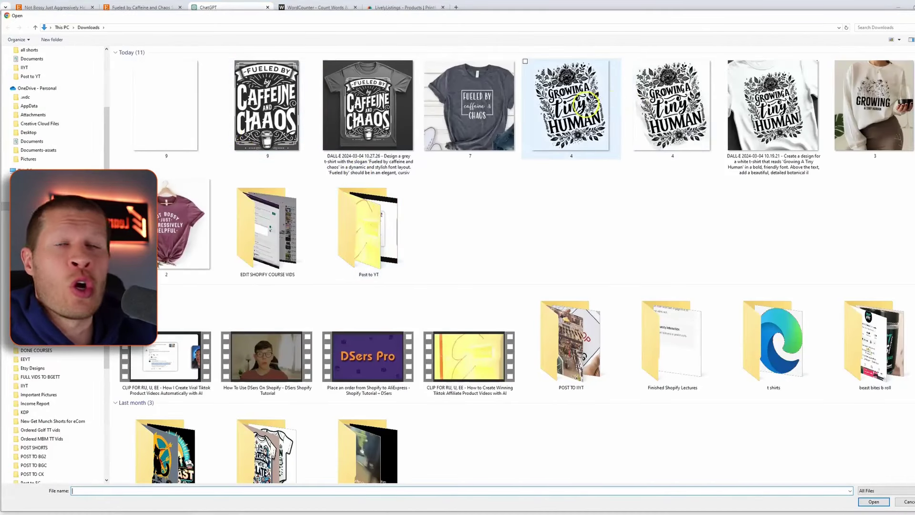
double_click(770, 107)
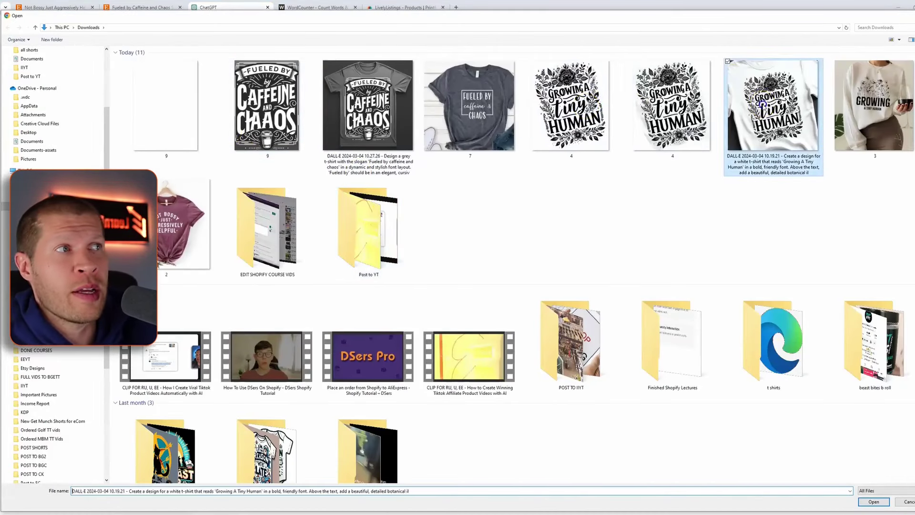
click(568, 416)
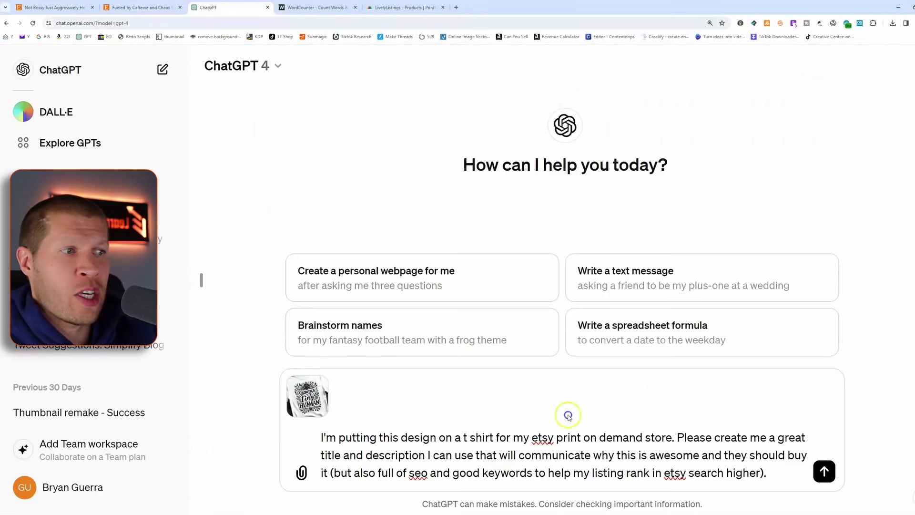
click(825, 471)
click(489, 318)
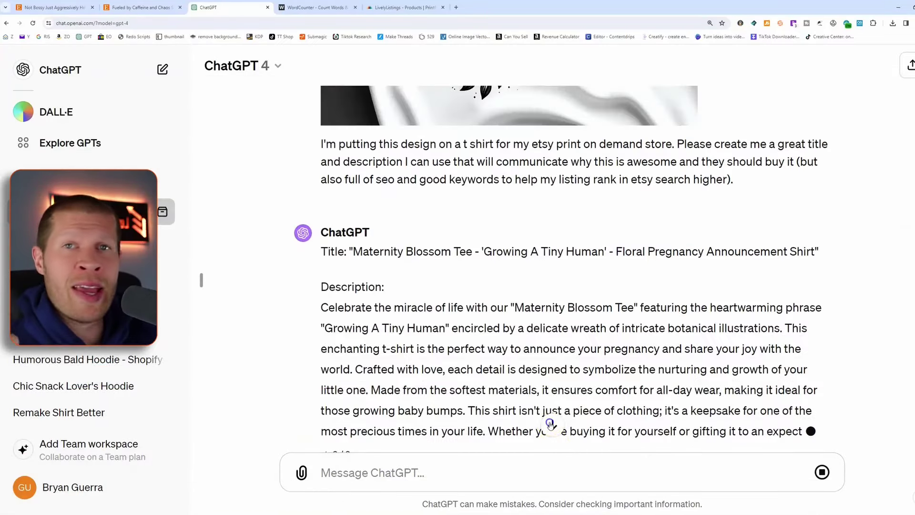
Replace the Printful product title with ChatGPT's "Maternity Blossom Tee - 'Growing A Tiny Human' - Floral Pregnancy Announcement Shirt".
click(551, 423)
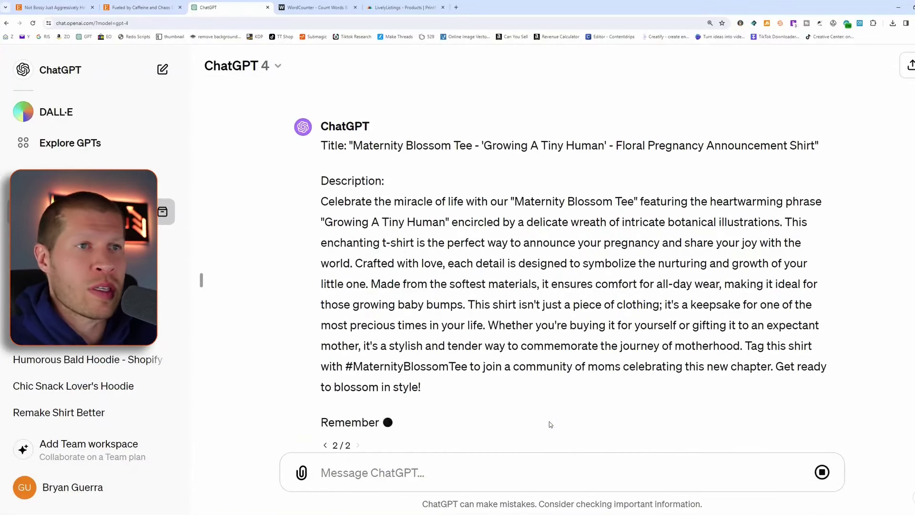
scroll(351, 160, up, 2)
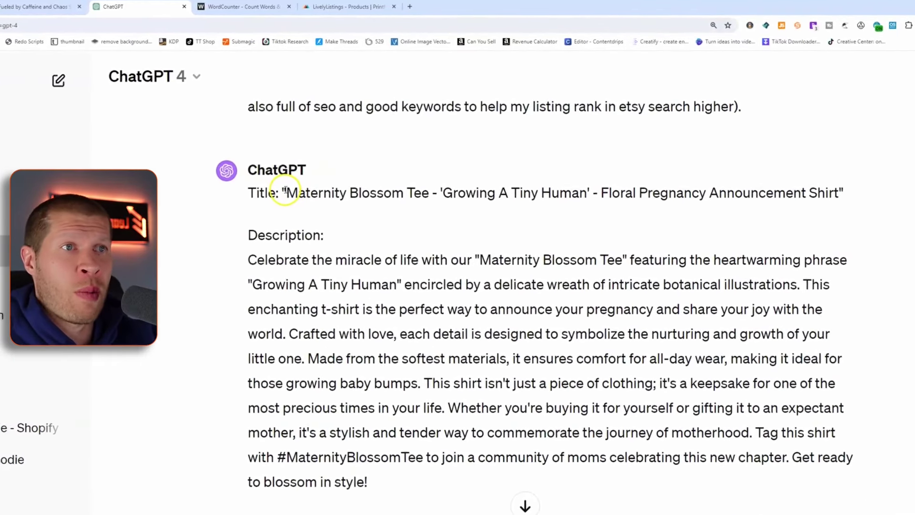
drag(287, 192, 832, 192)
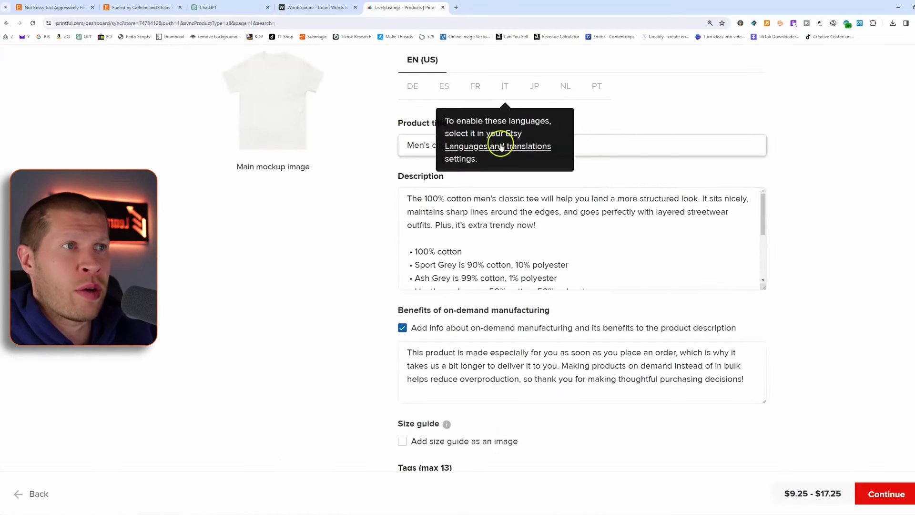
triple_click(607, 141)
key(ctrl+v)
Copy the description paragraph from ChatGPT and insert it before the existing fabric details in the Printful product description.
scroll(624, 285, down, 5)
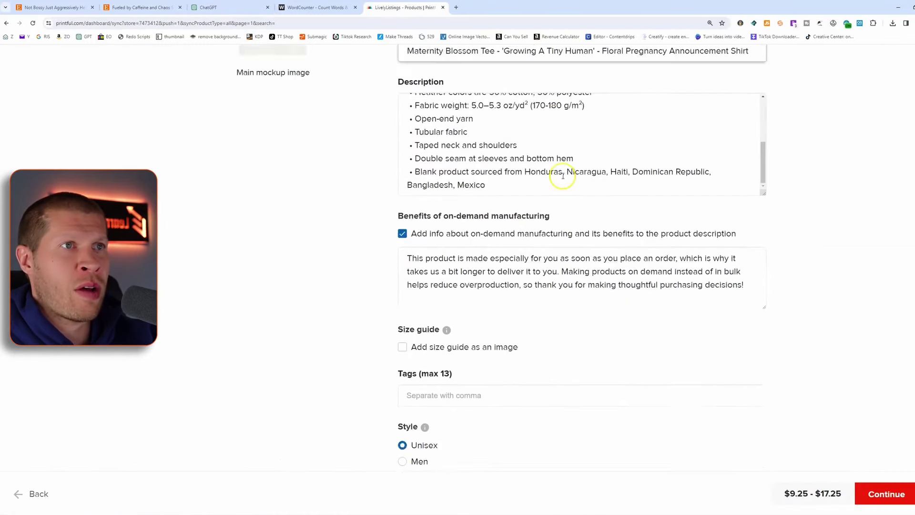
scroll(552, 286, up, 5)
key(ctrl+shift+Tab)
key(ctrl+shift+Tab)
drag(324, 219, 422, 243)
scroll(420, 310, down, 3)
right_click(465, 208)
click(477, 213)
key(ctrl+Tab)
key(ctrl+Tab)
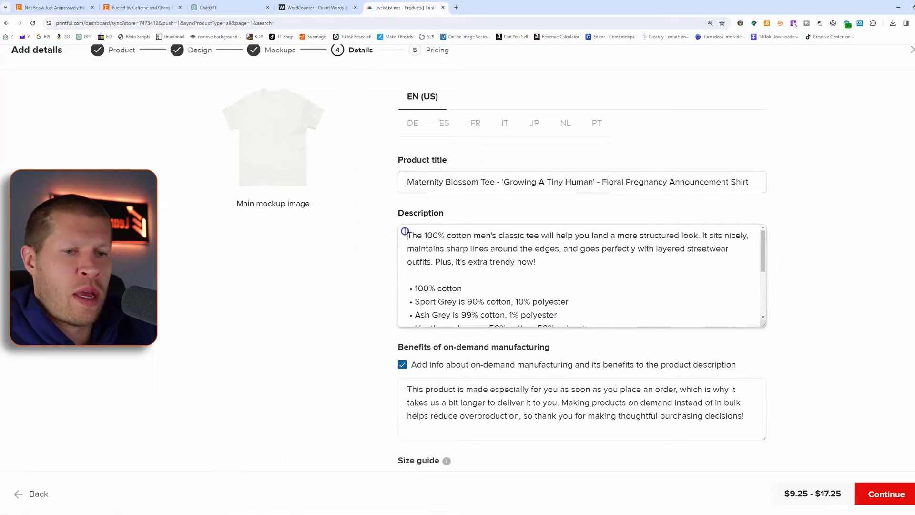
key(ctrl+v)
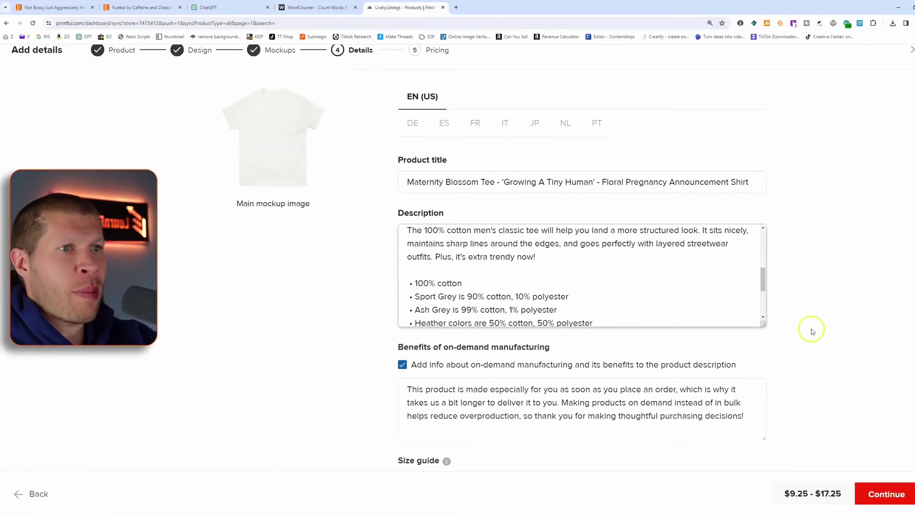
Copy the WordCounter prompt requesting 13 comma-separated Etsy tags under 15 characters each, and give it to ChatGPT in the same chat.
scroll(813, 327, down, 1)
scroll(517, 256, down, 2)
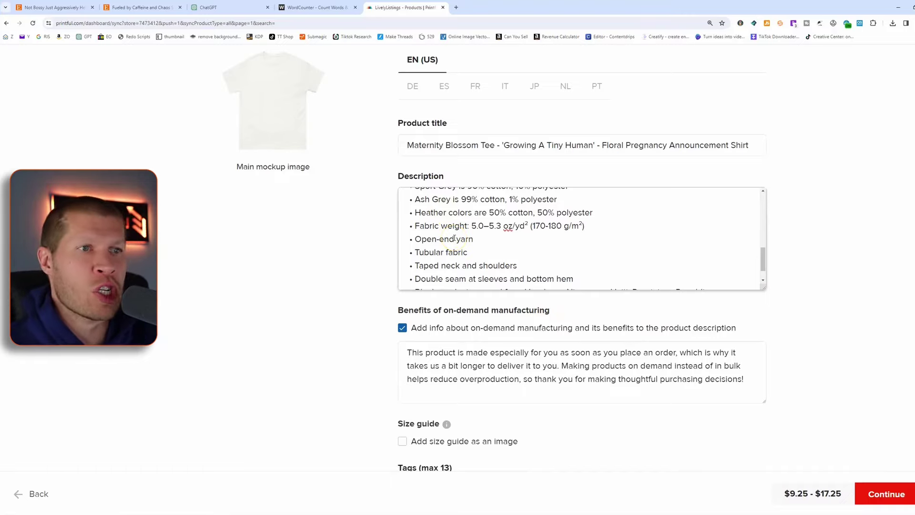
scroll(825, 259, down, 2)
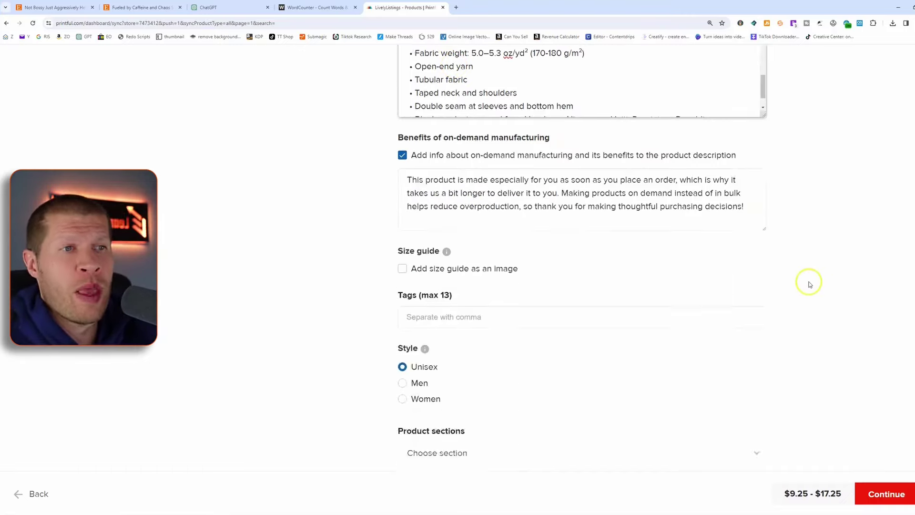
key(ctrl+shift+Tab)
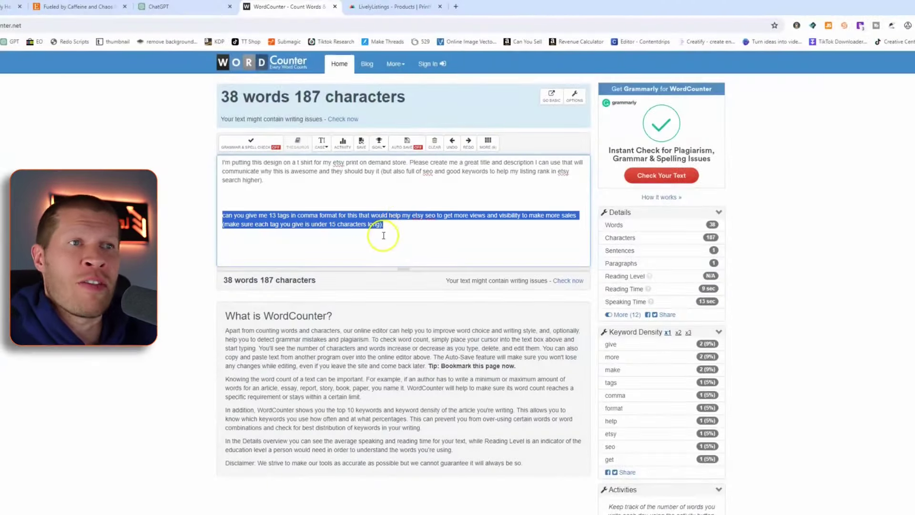
right_click(371, 228)
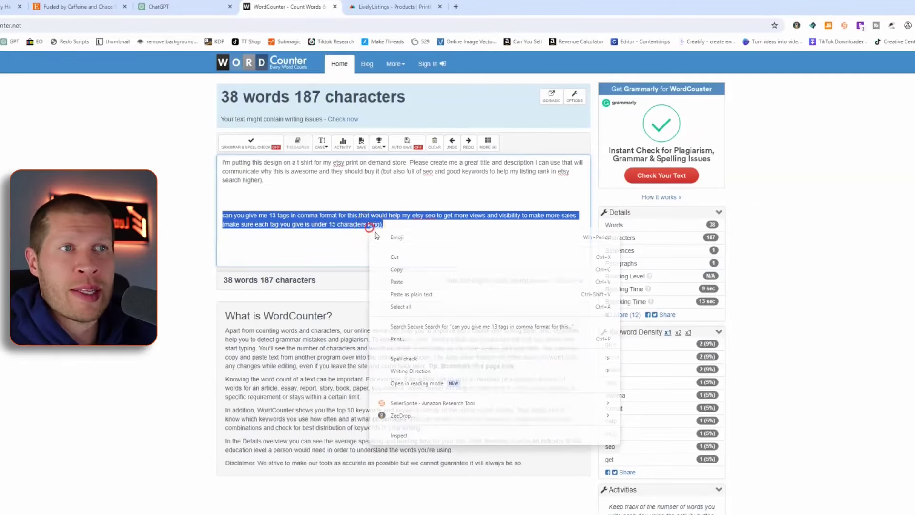
click(391, 267)
click(158, 7)
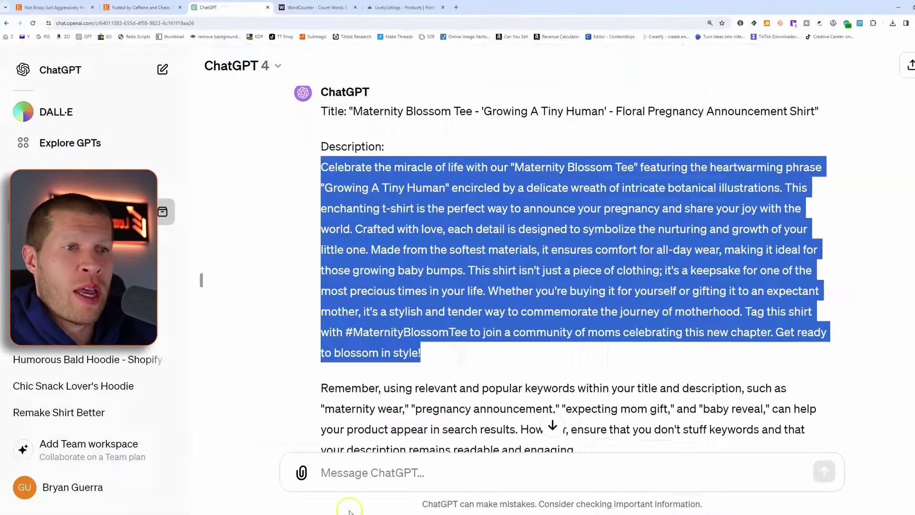
click(328, 472)
key(ctrl+v)
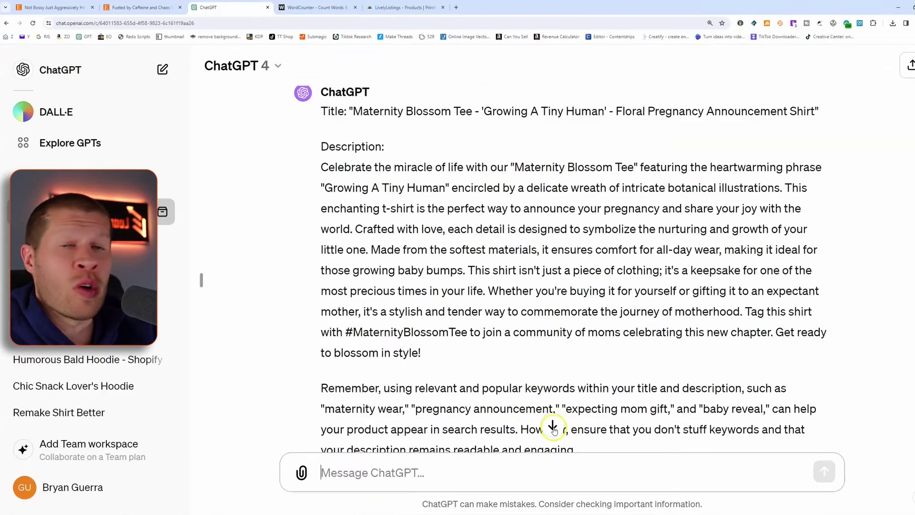
click(553, 426)
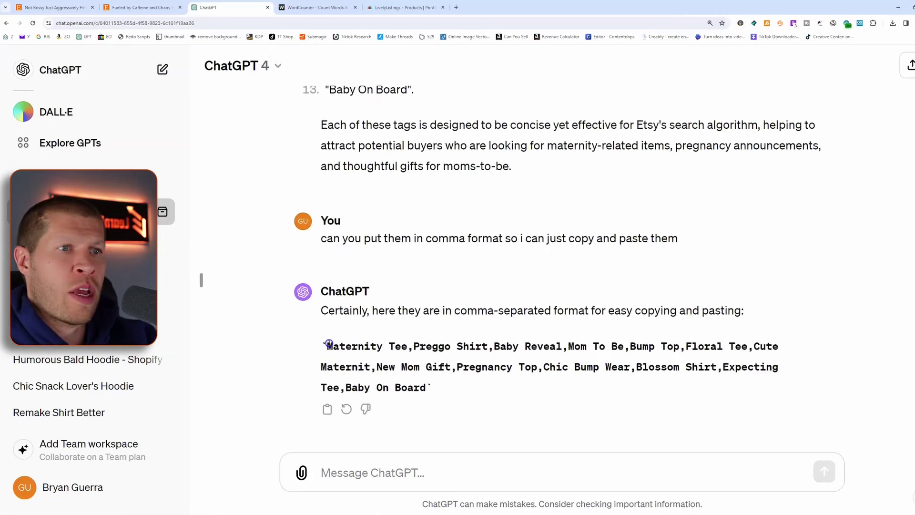
Copy ChatGPT's comma-separated tags, from Maternity Tee to Baby On Board, into the Printful product's tags and continue to pricing.
drag(323, 345, 427, 387)
click(402, 9)
click(433, 315)
key(ctrl+v)
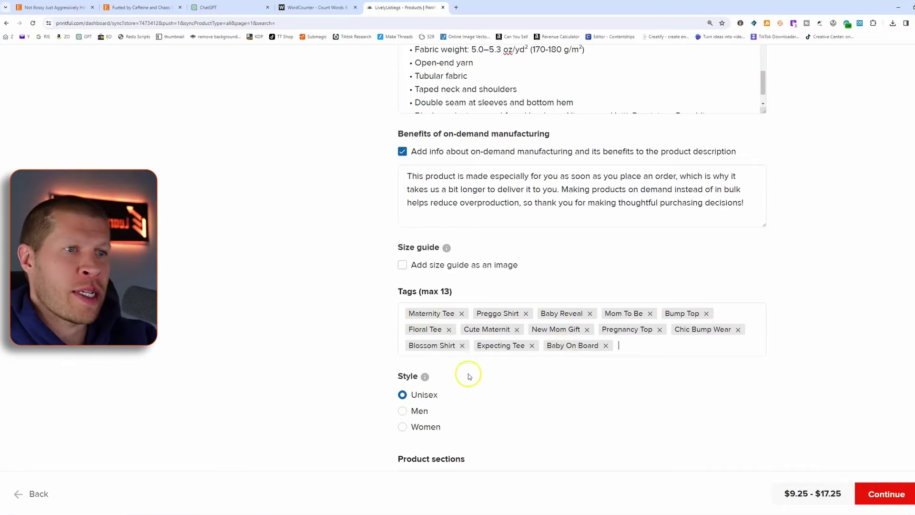
click(873, 494)
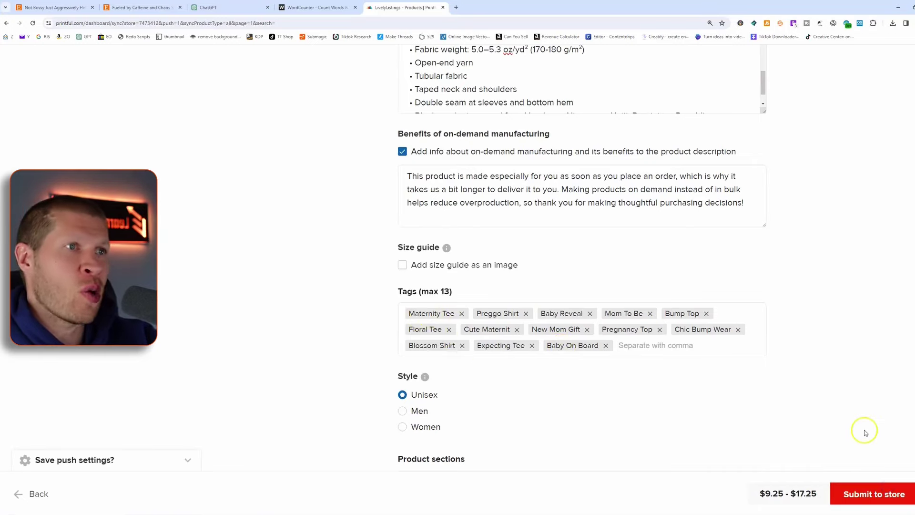